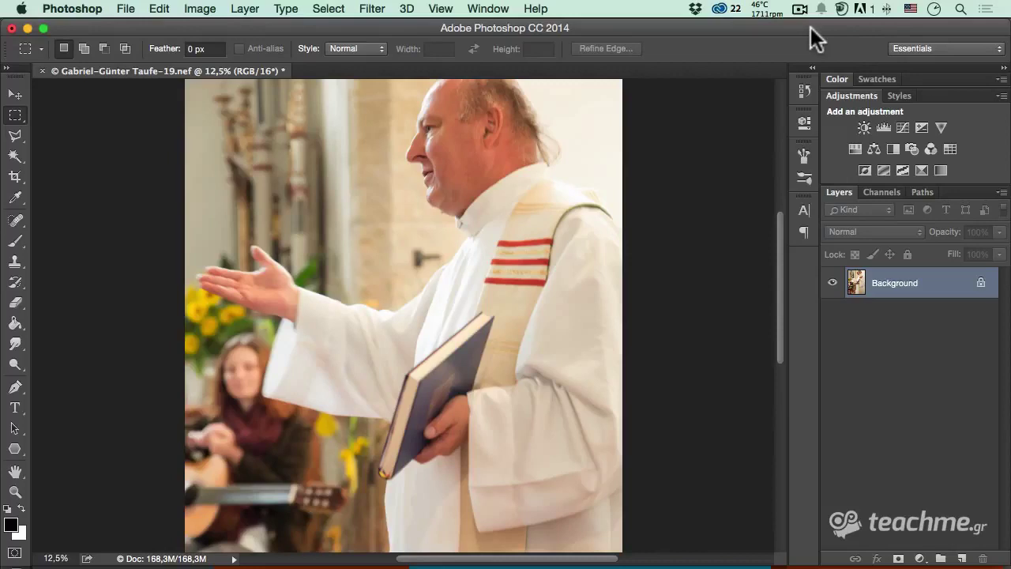
- Check the photo's File Info metadata for its 1/30 sec exposure time, then close it
left_click(124, 9)
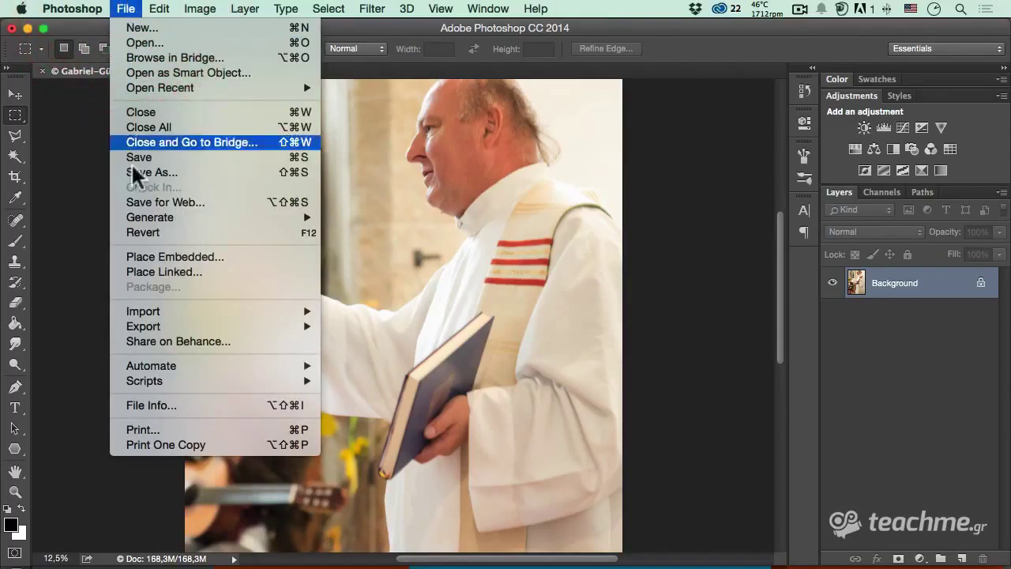
left_click(153, 401)
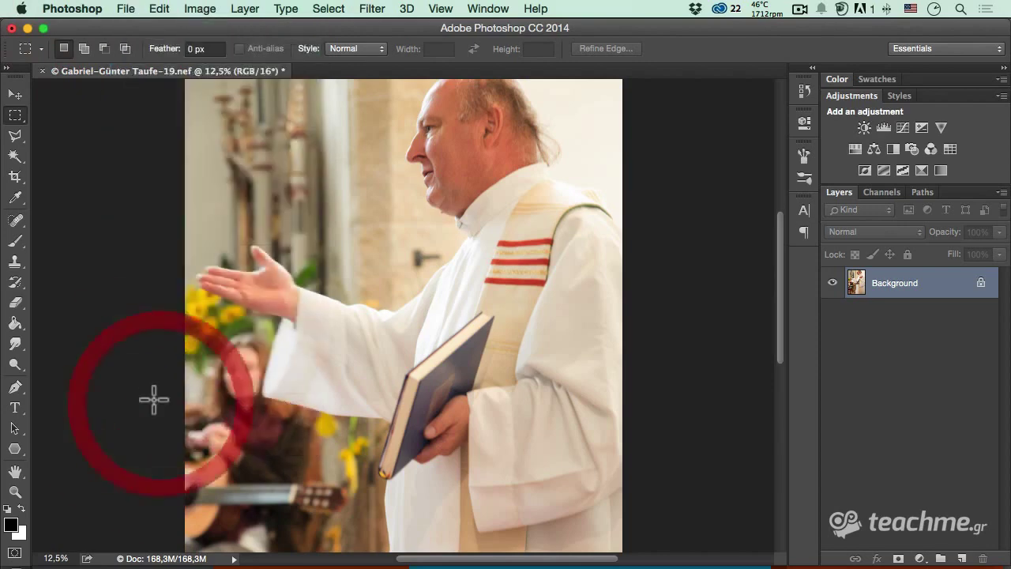
left_click_drag(438, 27, 693, 37)
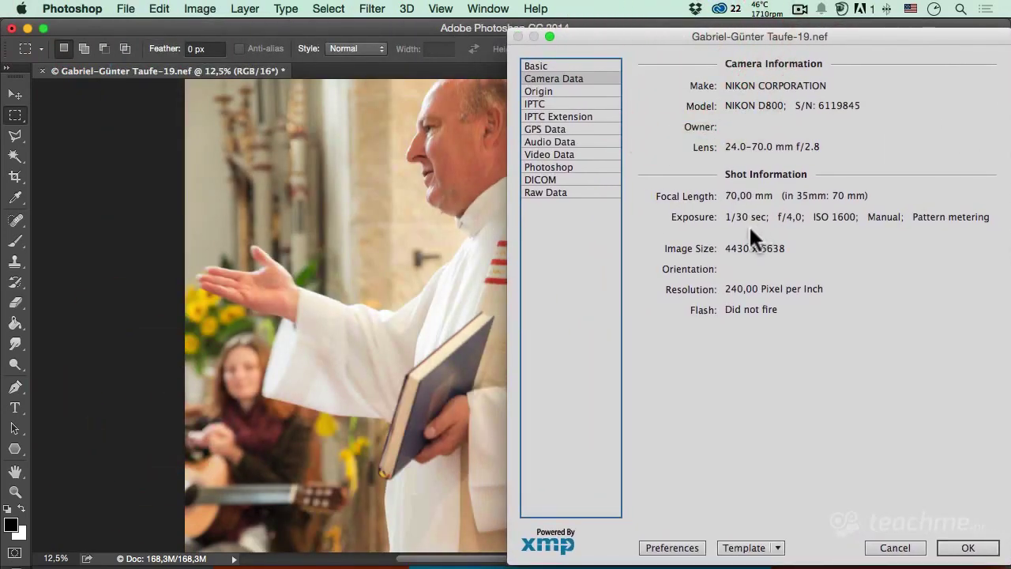
left_click(743, 215)
left_click_drag(584, 33, 443, 26)
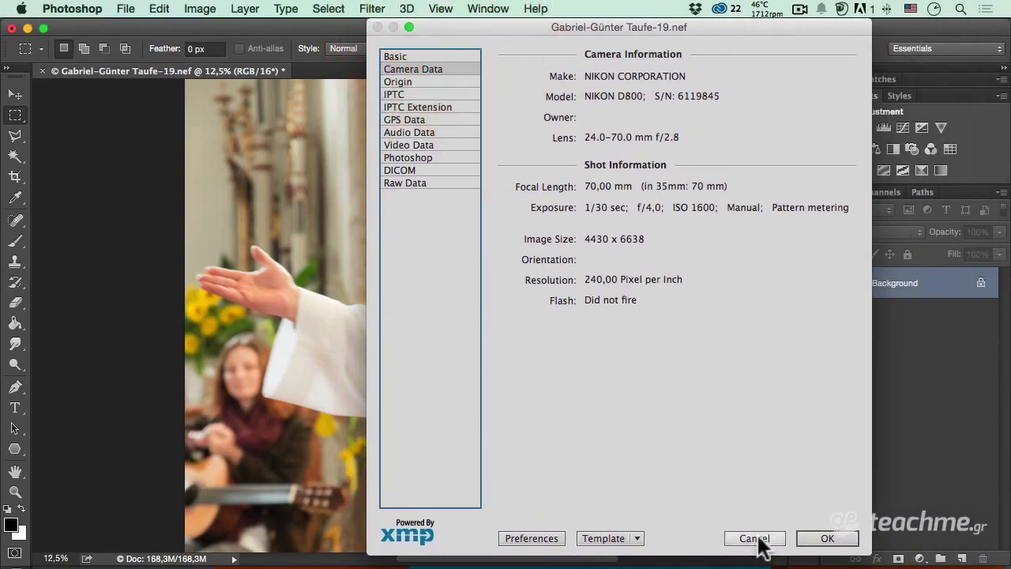
left_click(754, 539)
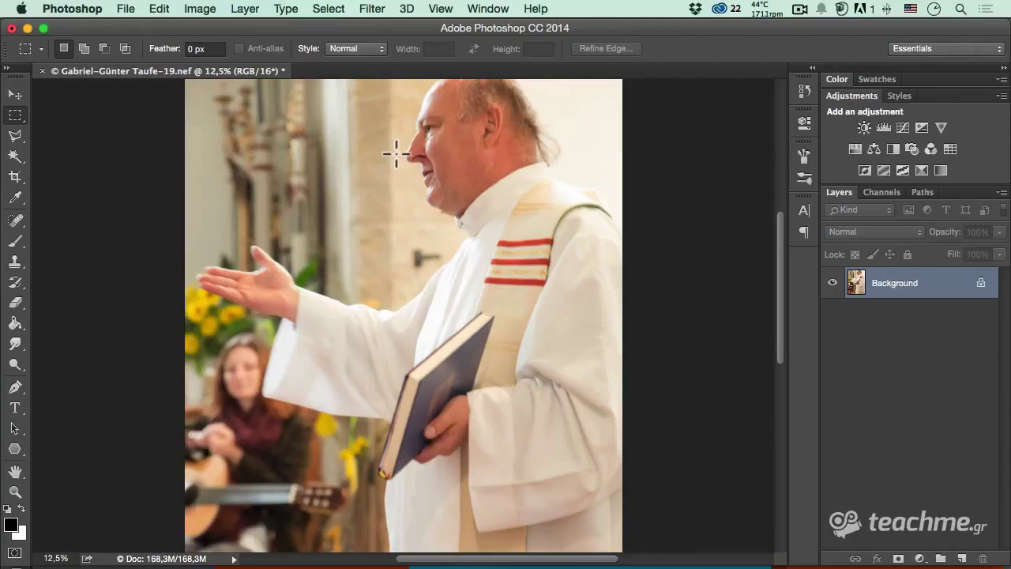
- Zoom in to 100% on the priest's nose and eye
left_click(15, 492)
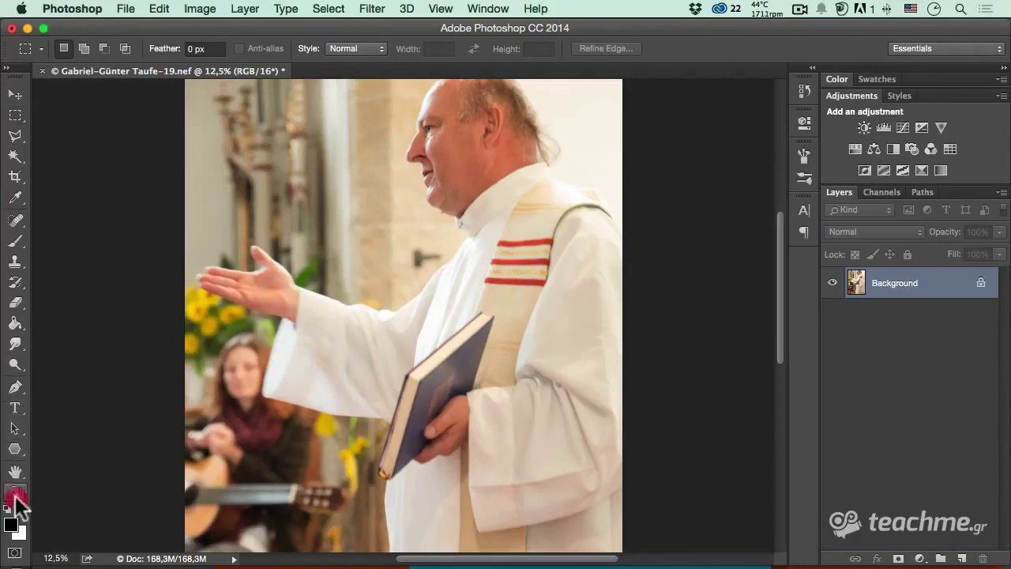
left_click(404, 141)
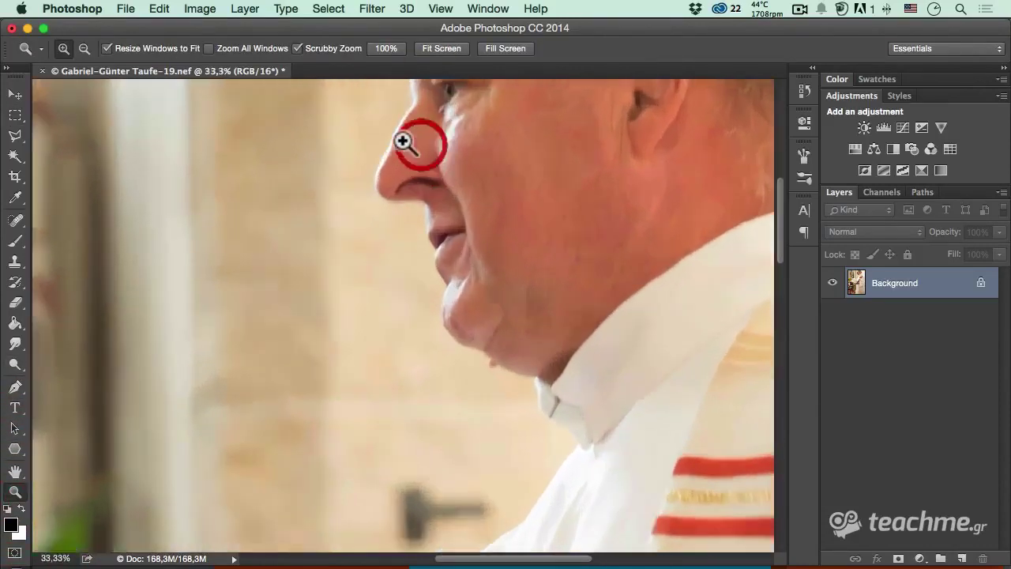
left_click(397, 139)
left_click(397, 137)
left_click(403, 139)
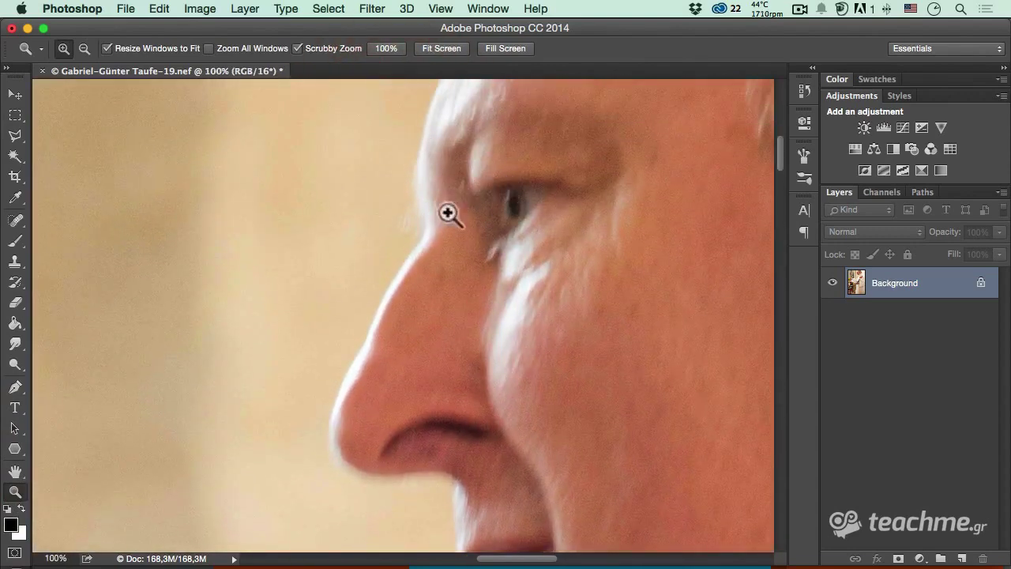
left_click(499, 230, "alt")
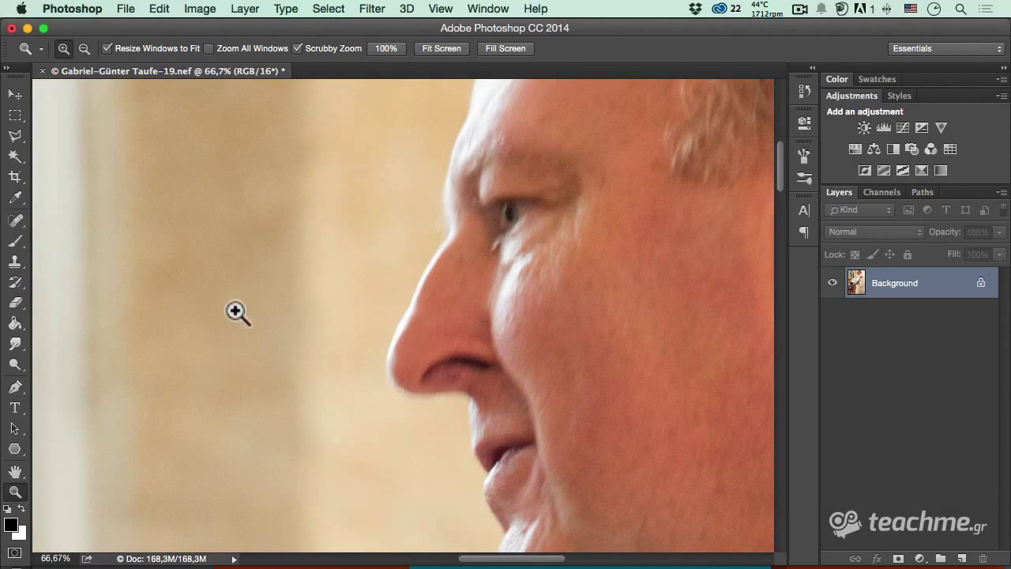
left_click(512, 235)
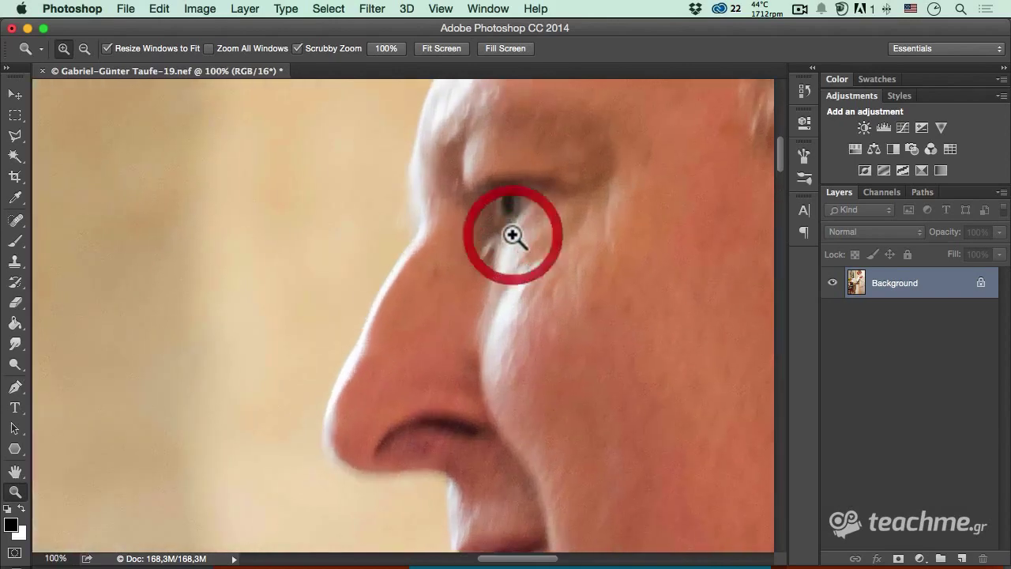
- Zoom out to 50% around the nose, then back in to 100% on the chin
key("alt")
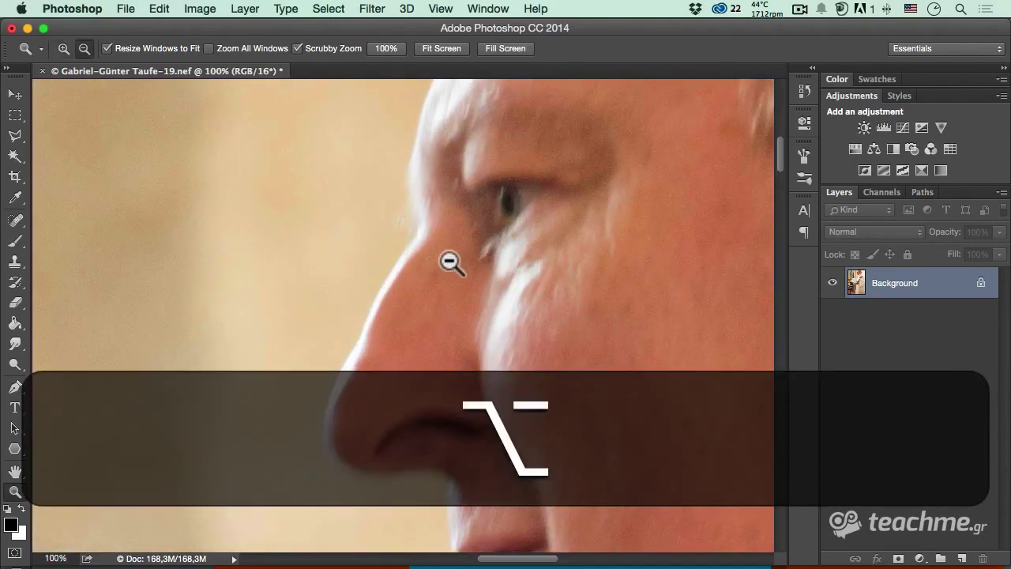
key("alt")
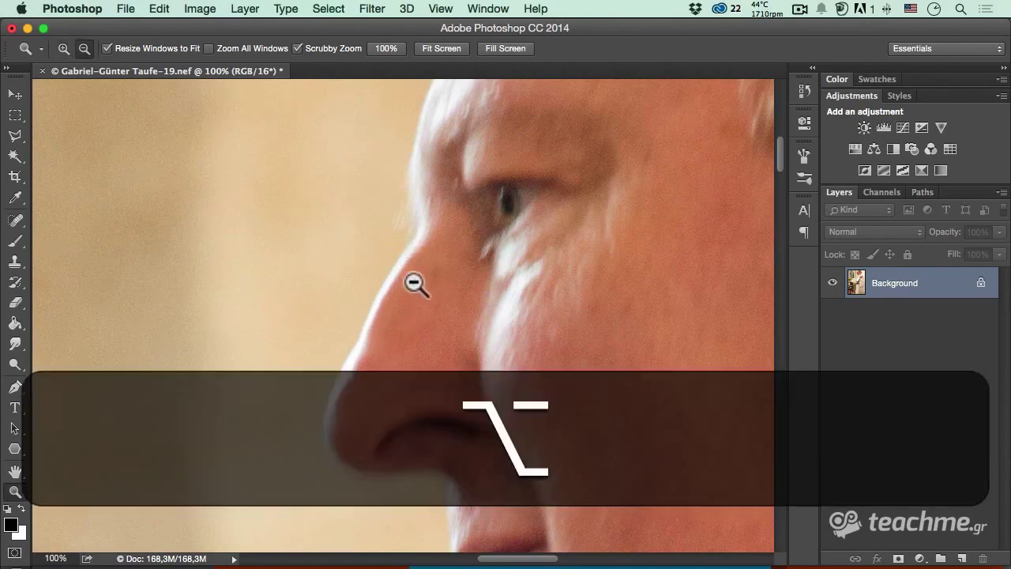
left_click(414, 283, "alt")
left_click(413, 280, "alt")
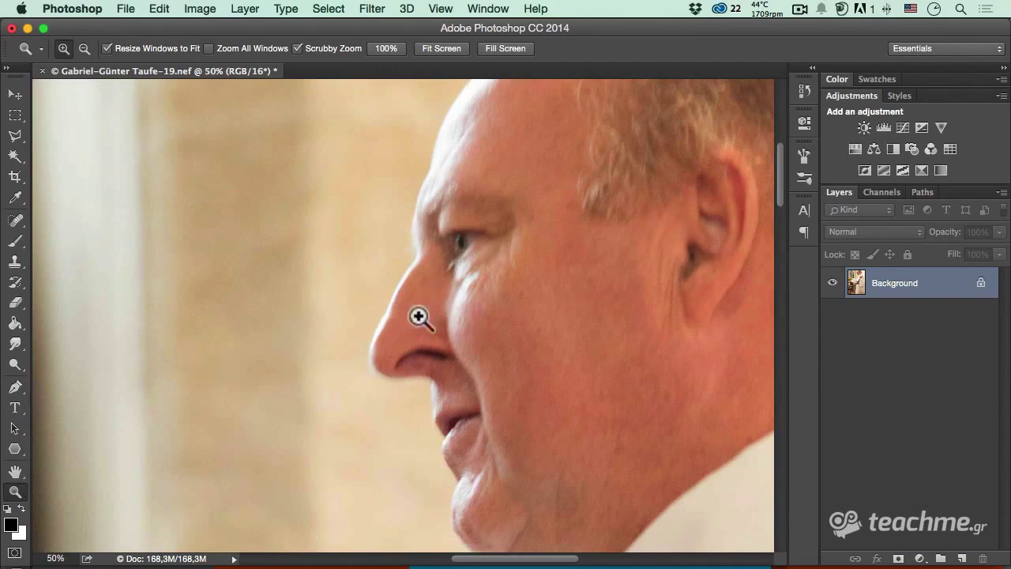
left_click(479, 472)
left_click(478, 473)
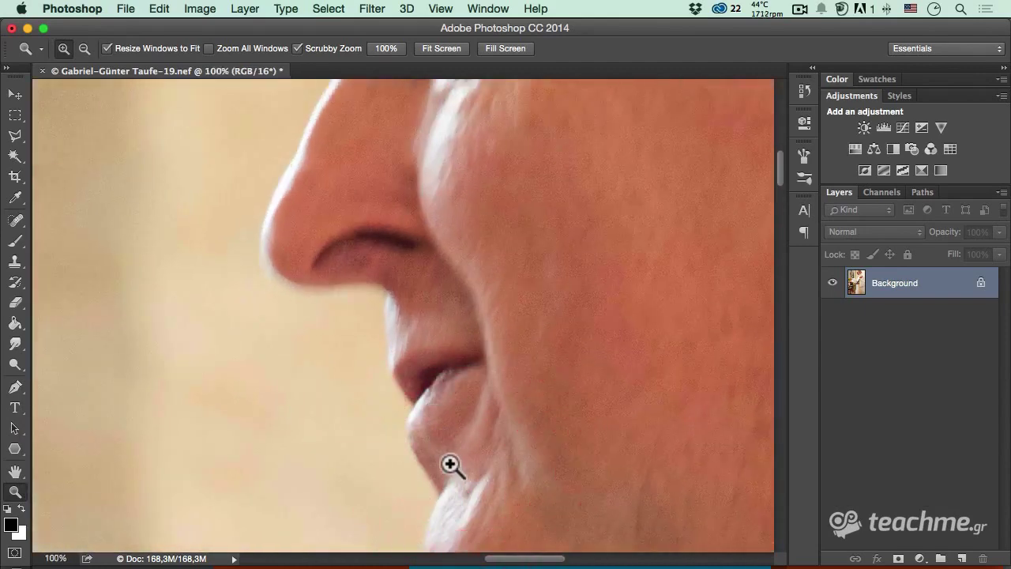
- Zoom out past 66.7% from the lips until the whole head is visible
scroll(450, 464, "down", 3)
scroll(450, 464, "down", 1)
left_click(468, 425, "alt")
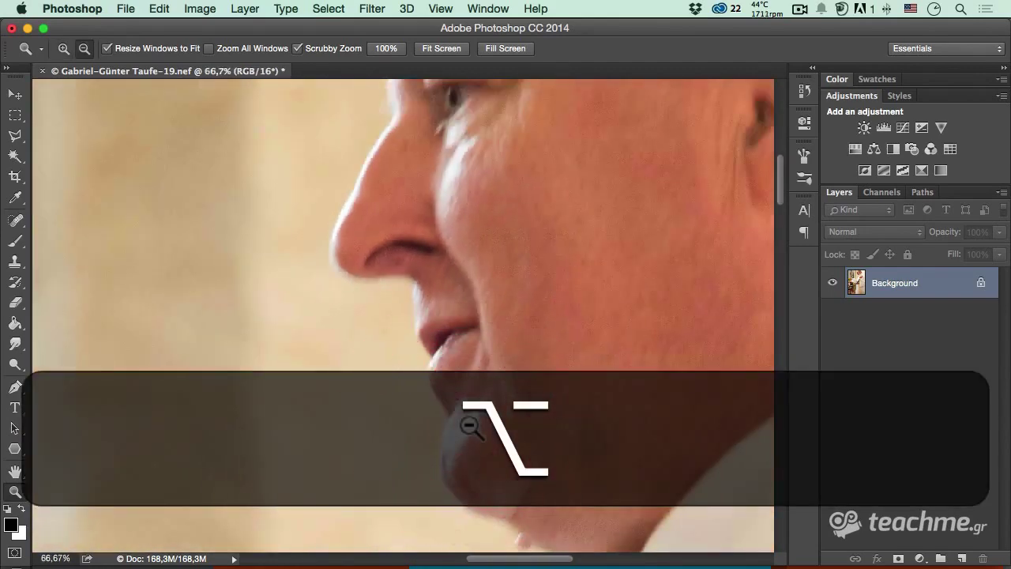
left_click(458, 335, "alt")
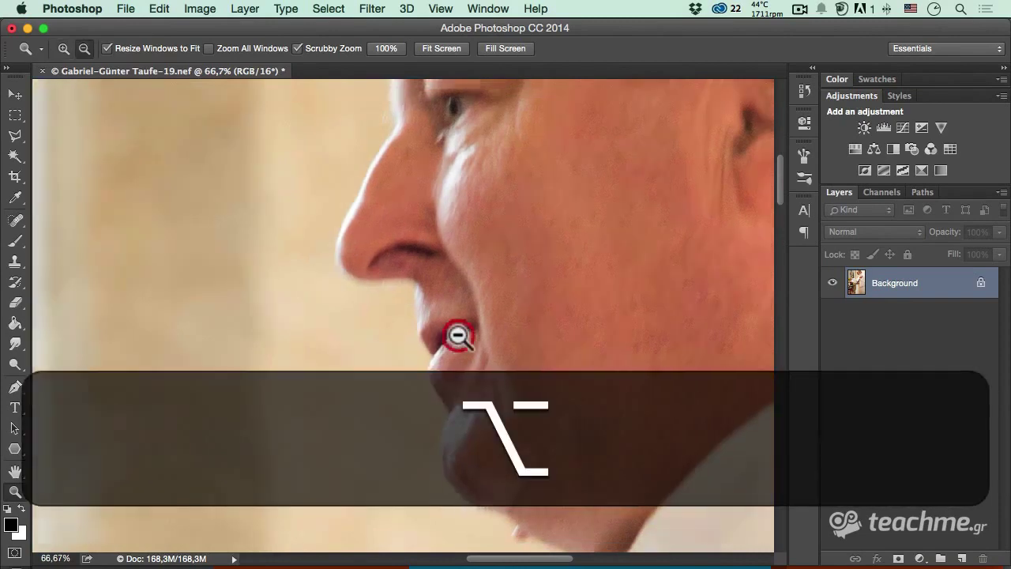
left_click(448, 285, "alt")
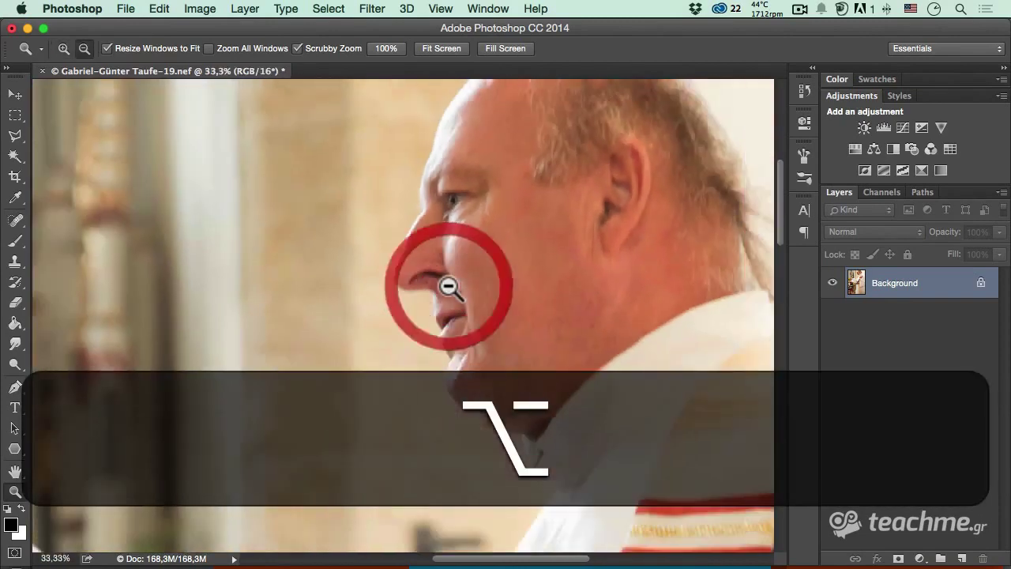
- Pan around the photo to inspect the blur across the priest's head
scroll(454, 255, "left", 5)
scroll(454, 254, "up", 2)
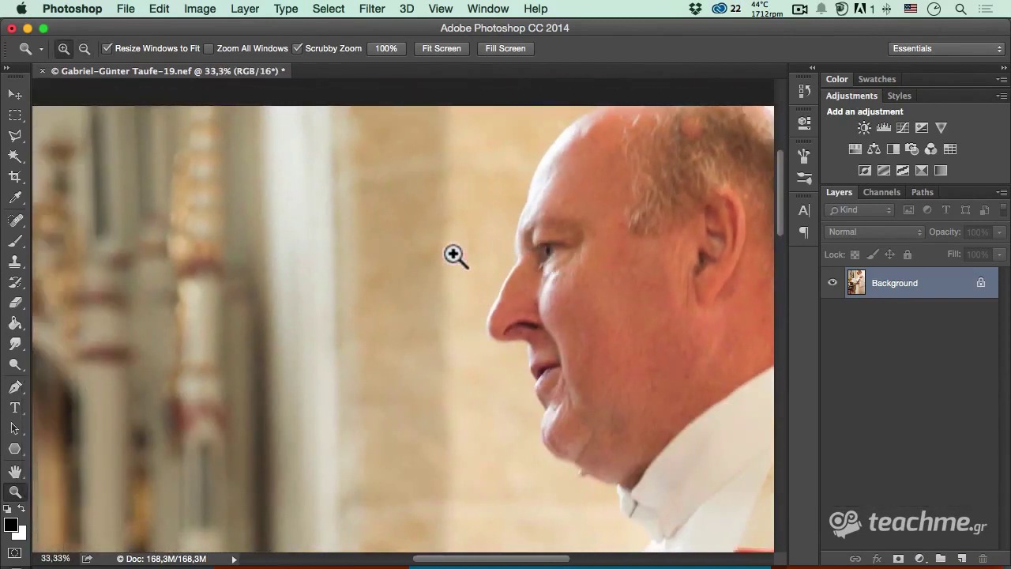
scroll(454, 255, "down", 5)
scroll(454, 254, "left", 5)
scroll(454, 254, "left", 2)
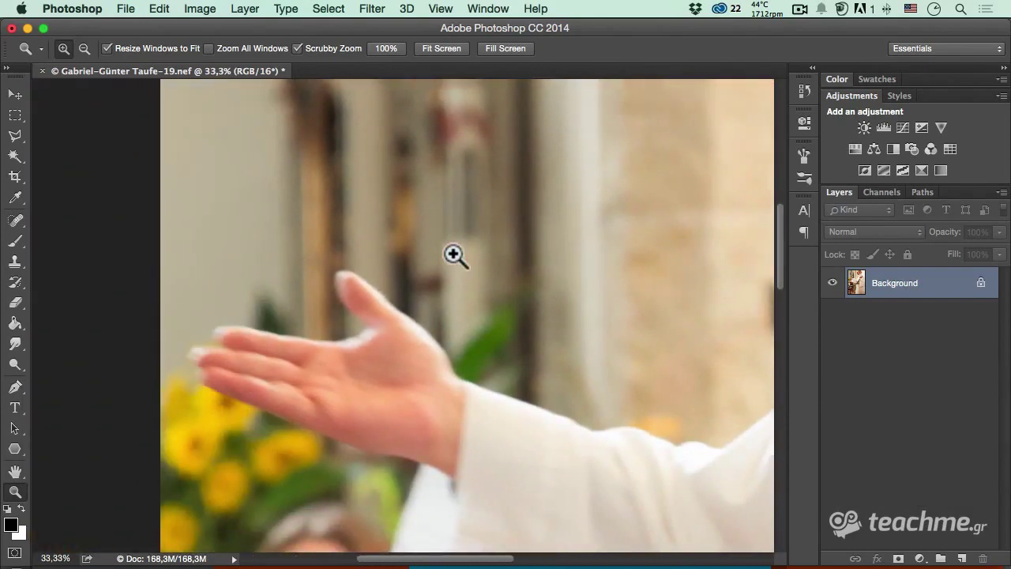
scroll(454, 255, "right", 5)
scroll(454, 254, "right", 3)
scroll(454, 254, "up", 2)
scroll(454, 254, "up", 4)
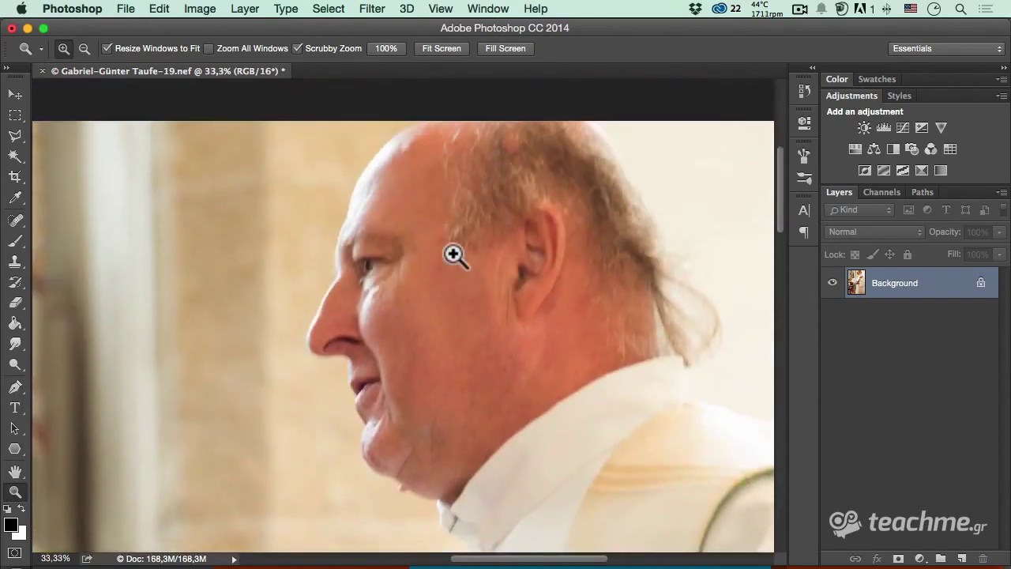
scroll(454, 254, "left", 2)
scroll(454, 255, "left", 2)
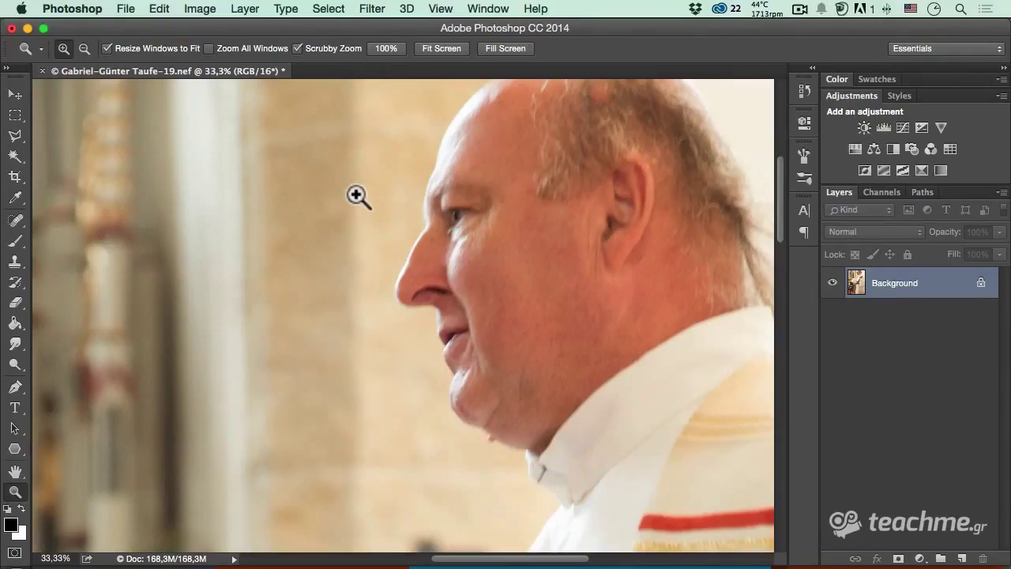
- Apply Filter > Sharpen > Shake Reduction, accepting its 147 px blur trace estimate, and toggle the detail view
left_click(371, 8)
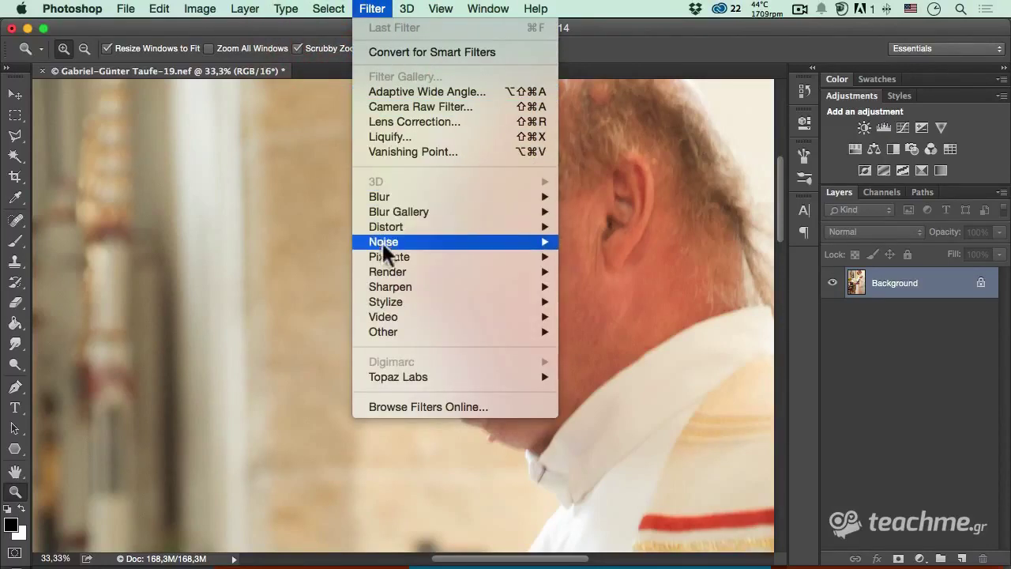
mouse_move(390, 286)
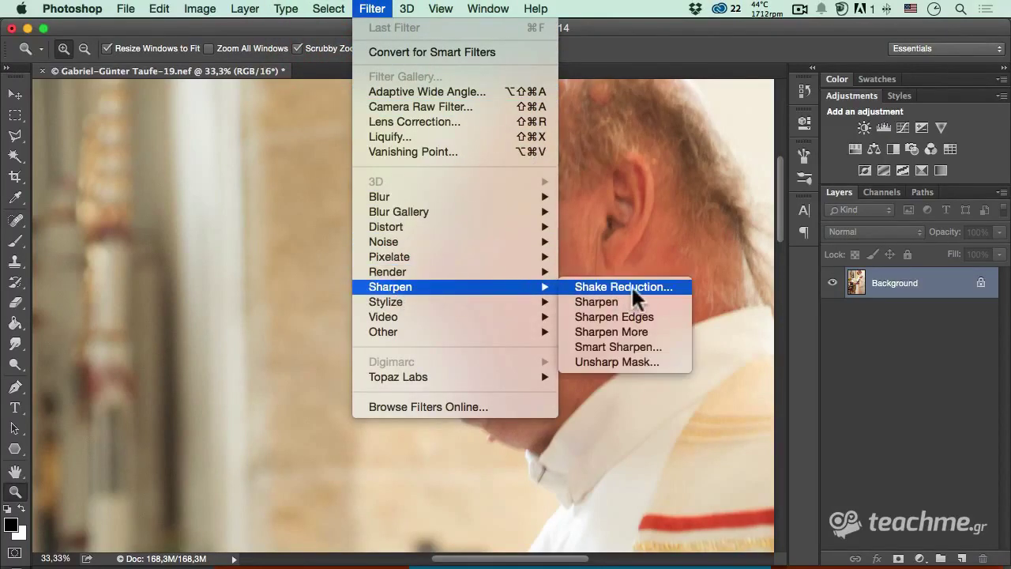
left_click(679, 288)
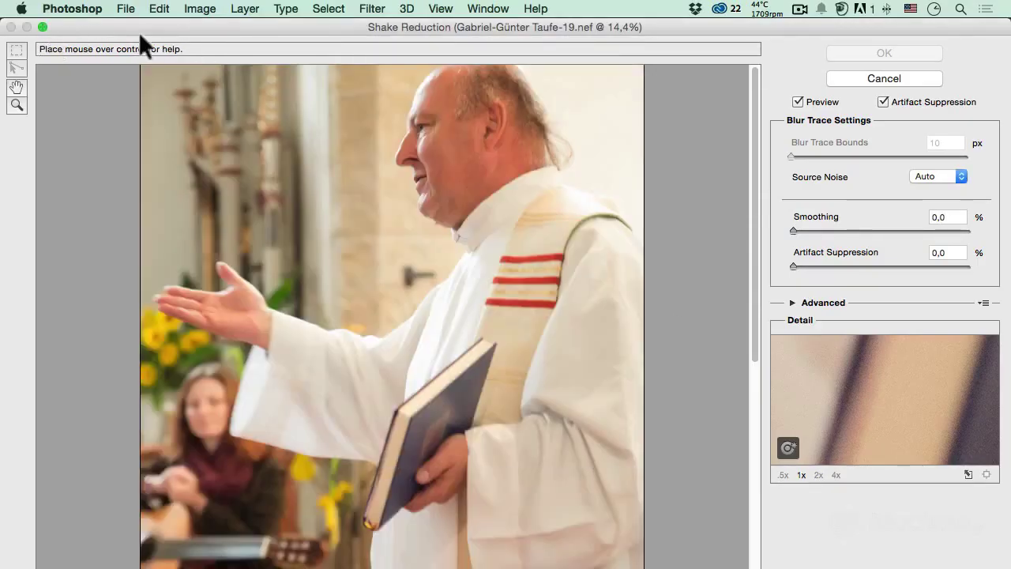
key("q")
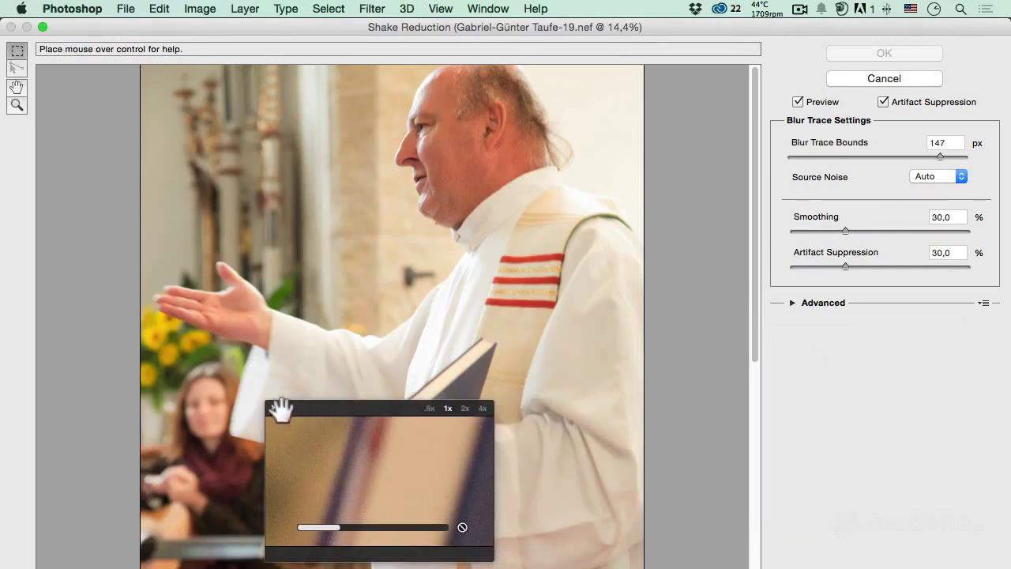
key("q")
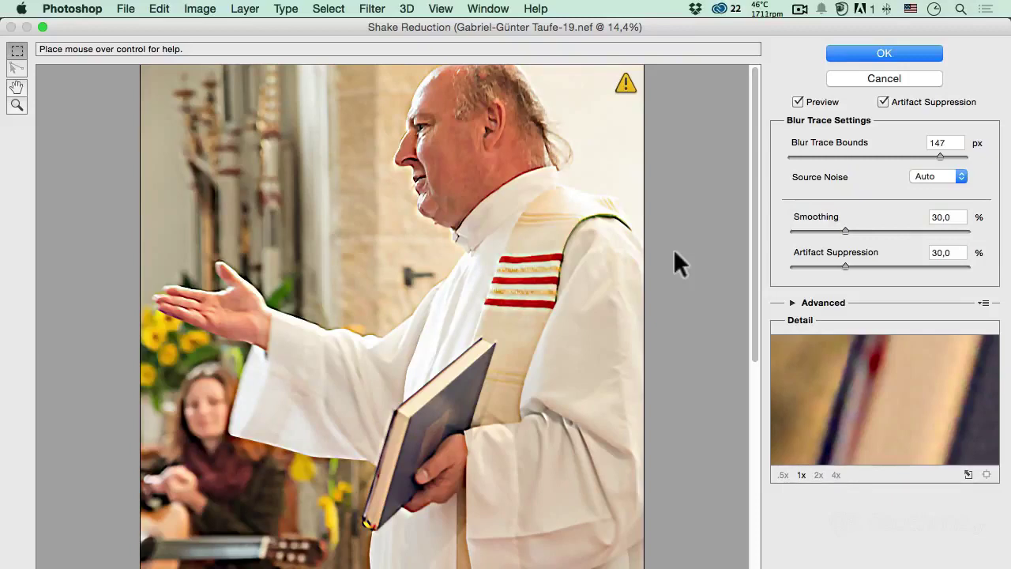
- Toggle Preview off and on to compare, then expand Advanced to show the blur estimation region
left_click(797, 101)
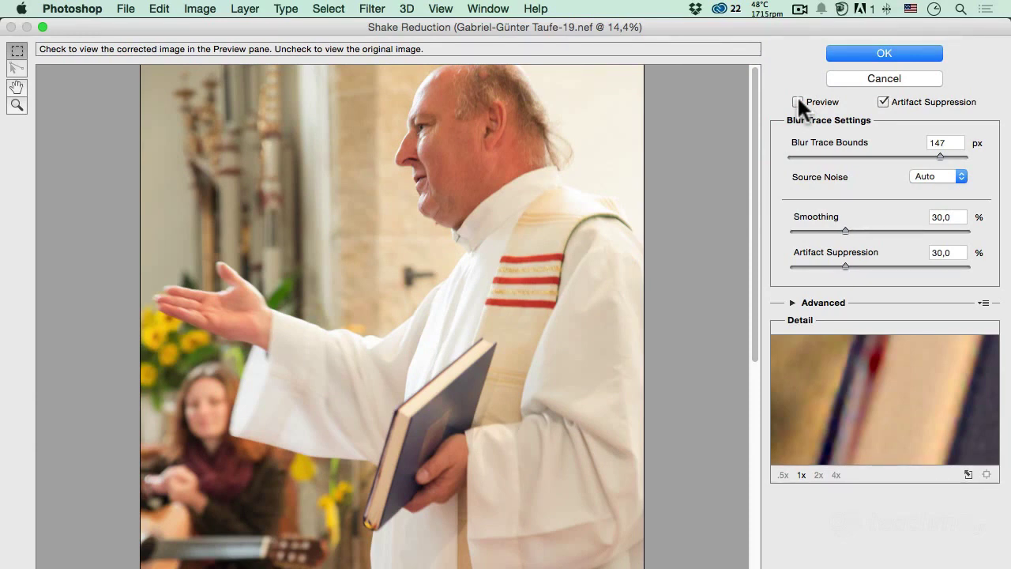
left_click(798, 102)
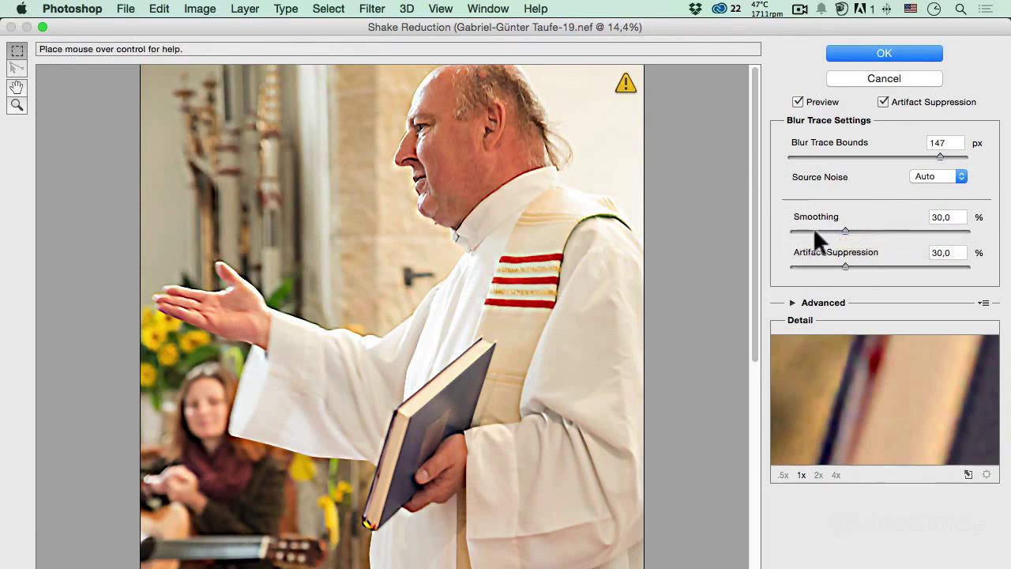
left_click(792, 302)
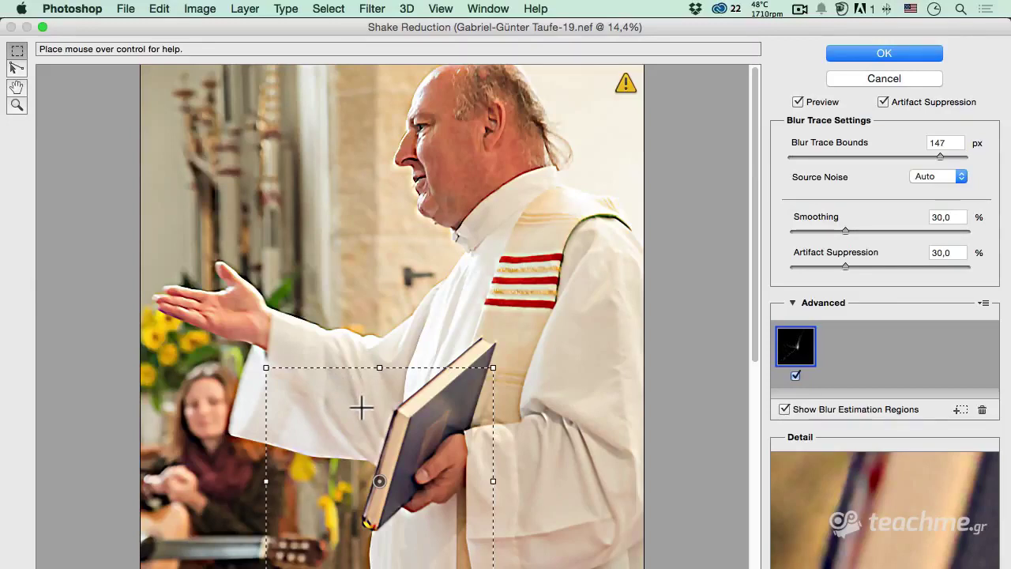
- Draw a second blur estimation region around the priest's face and enlarge the dialog
left_click(18, 51)
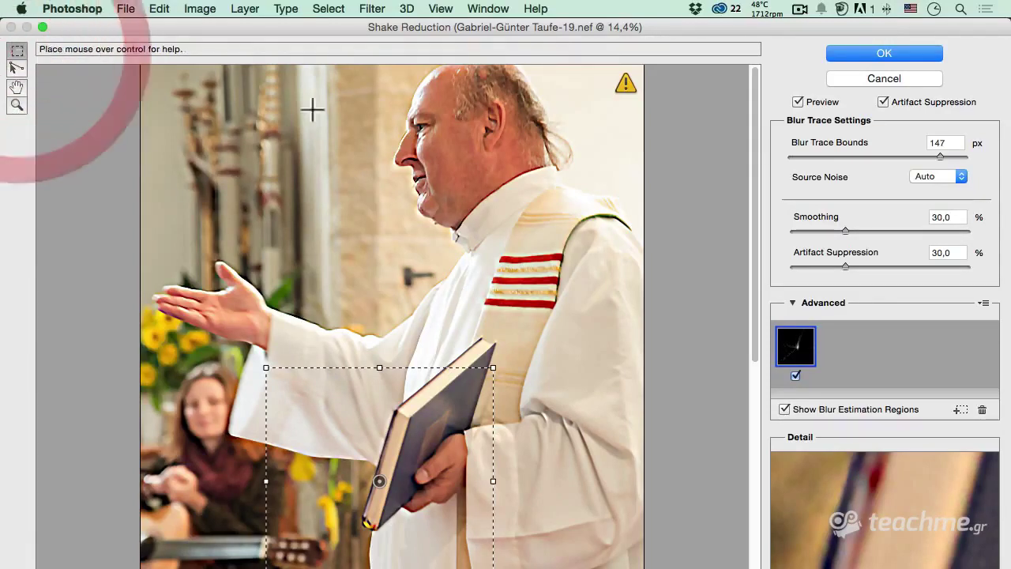
left_click_drag(372, 105, 519, 237)
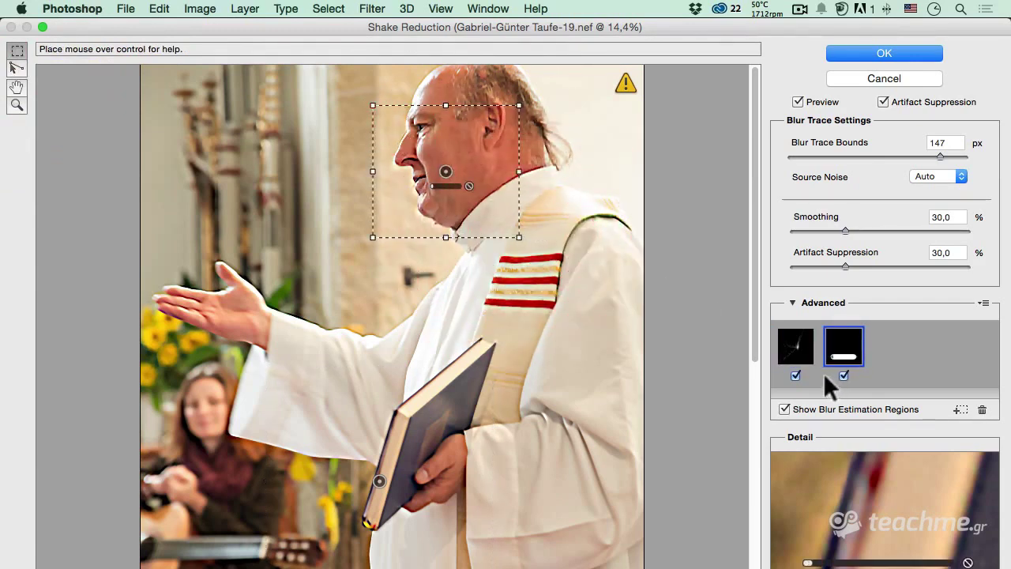
left_click(43, 27)
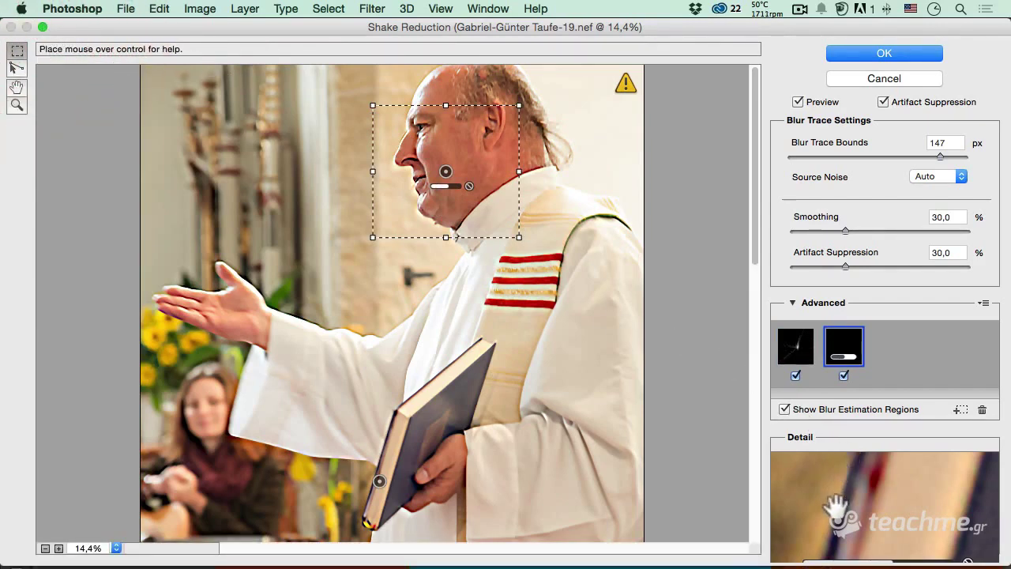
- Collapse Advanced and zoom the preview in to 25%
left_click(792, 303)
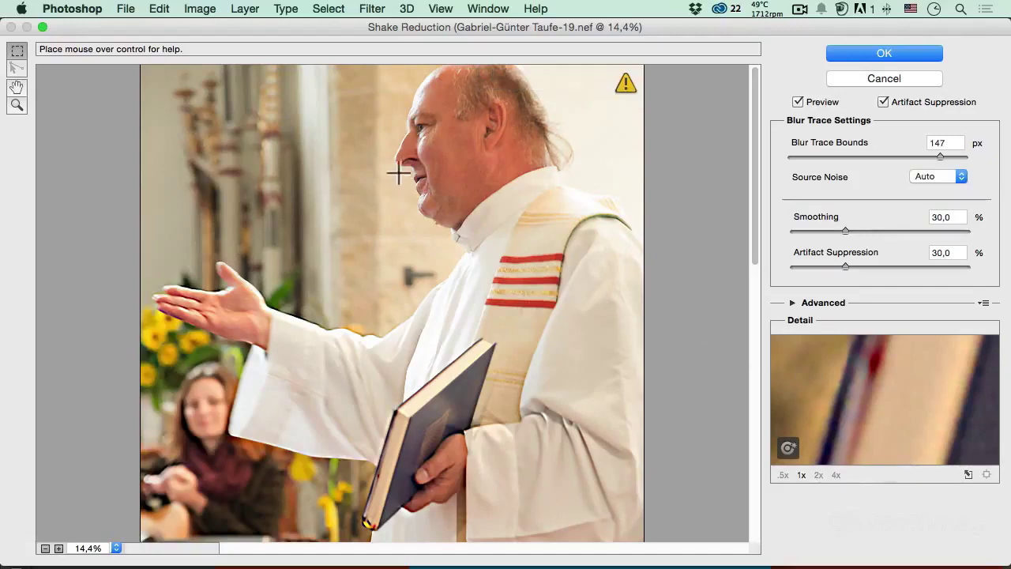
left_click(17, 105)
left_click(410, 124)
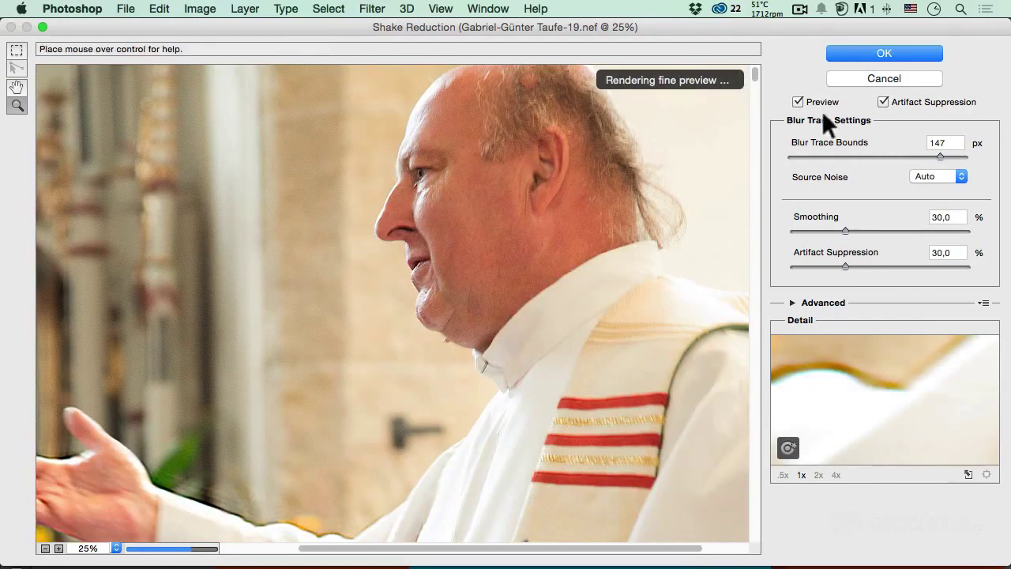
- Compare before and after, then disable the book-area blur trace so only the face trace applies
left_click(797, 102)
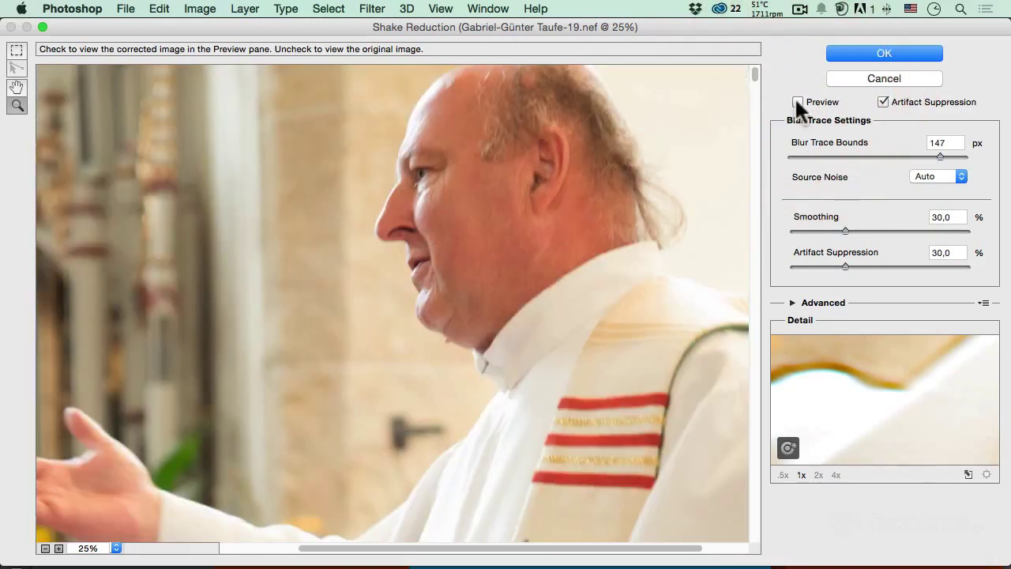
left_click(797, 101)
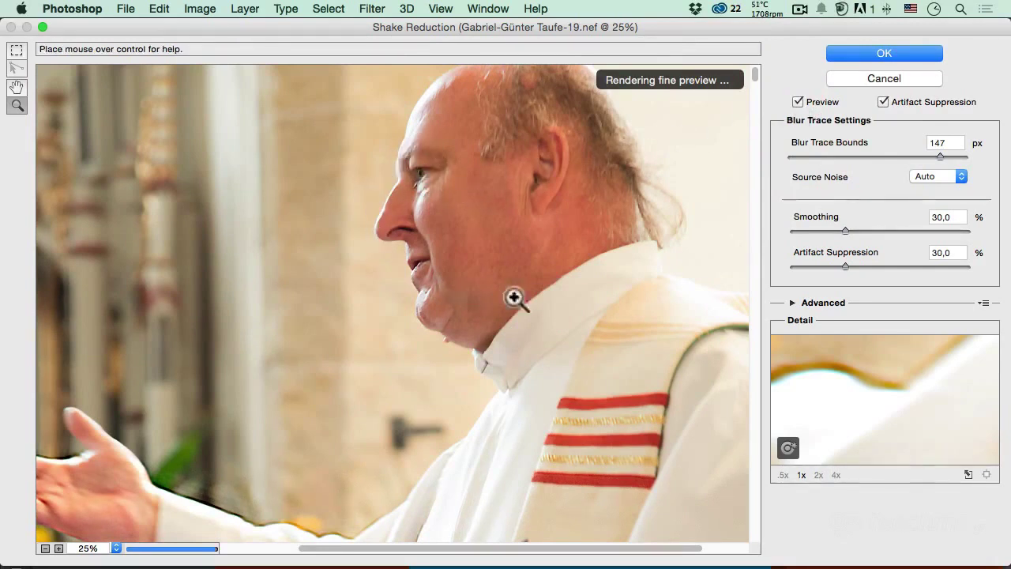
left_click(792, 302)
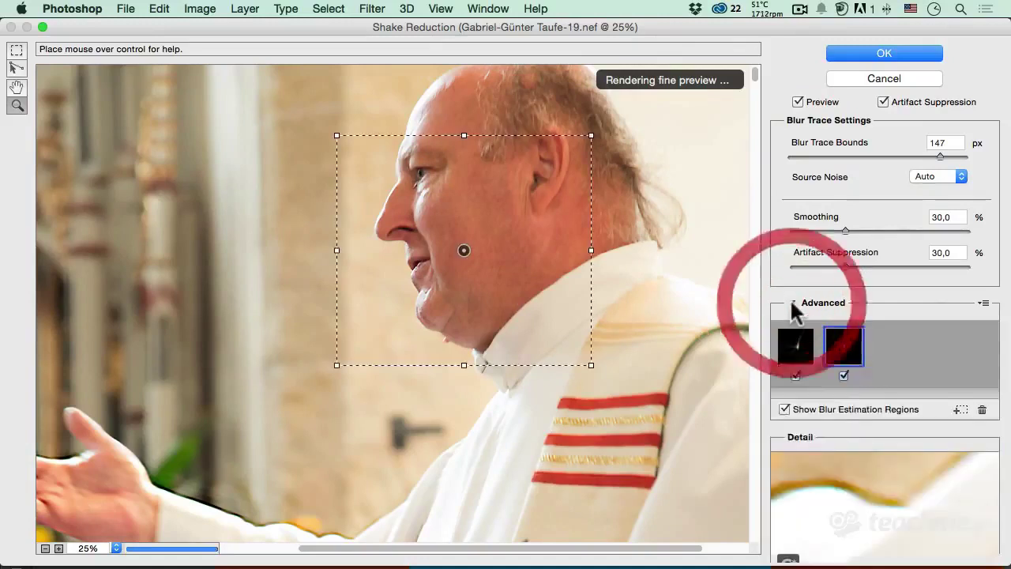
left_click(794, 375)
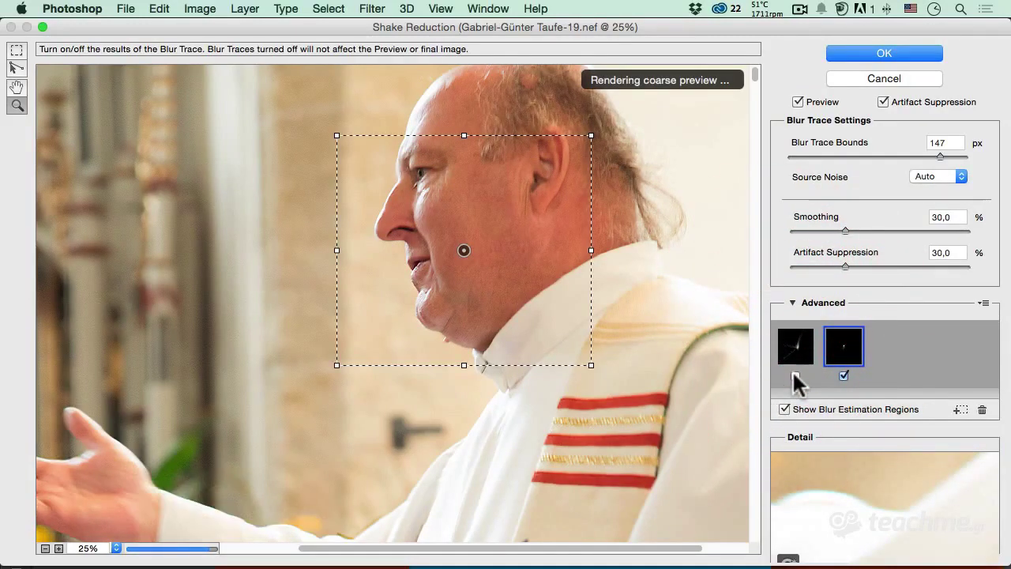
left_click(791, 303)
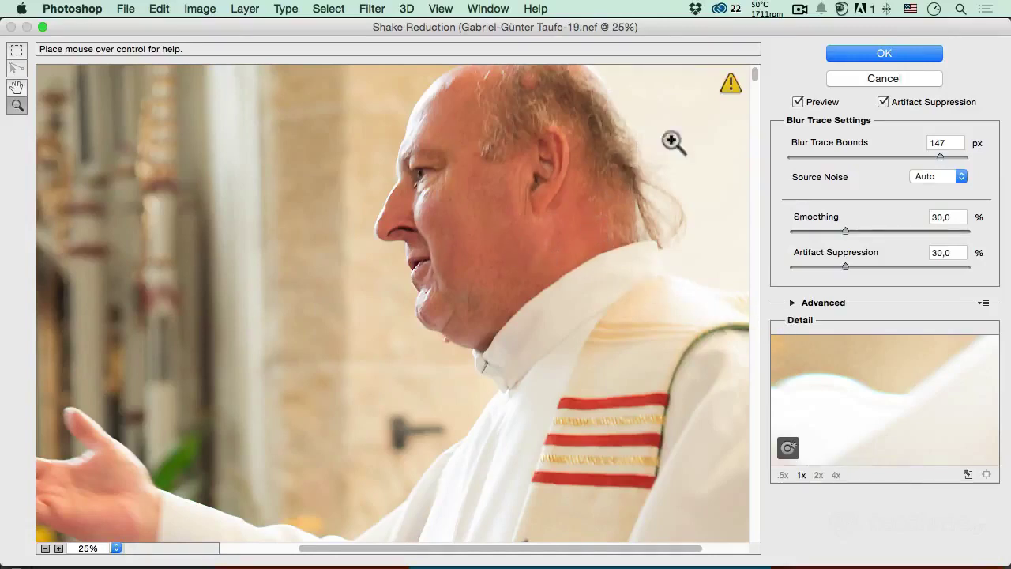
mouse_move(729, 85)
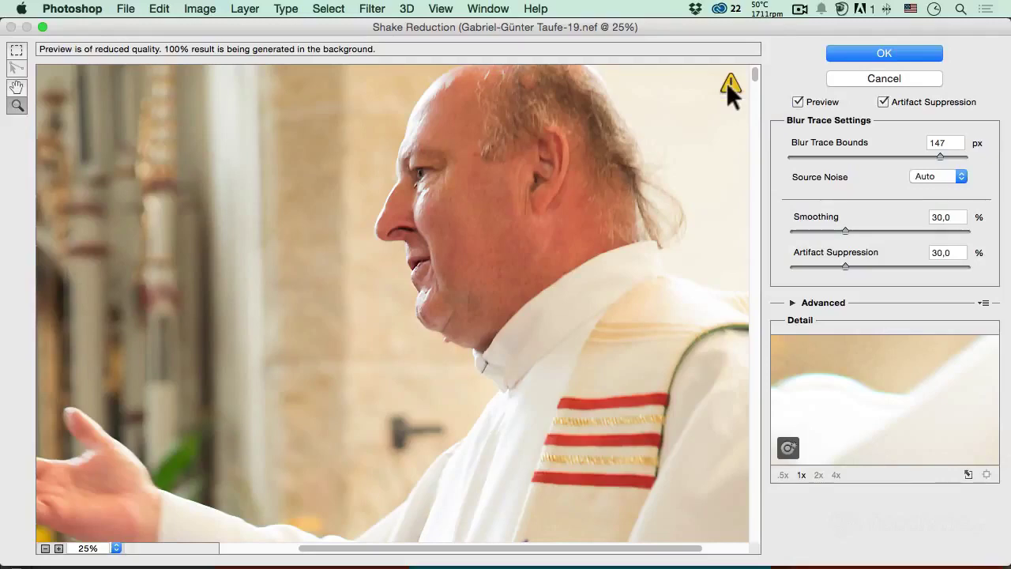
left_click(726, 84)
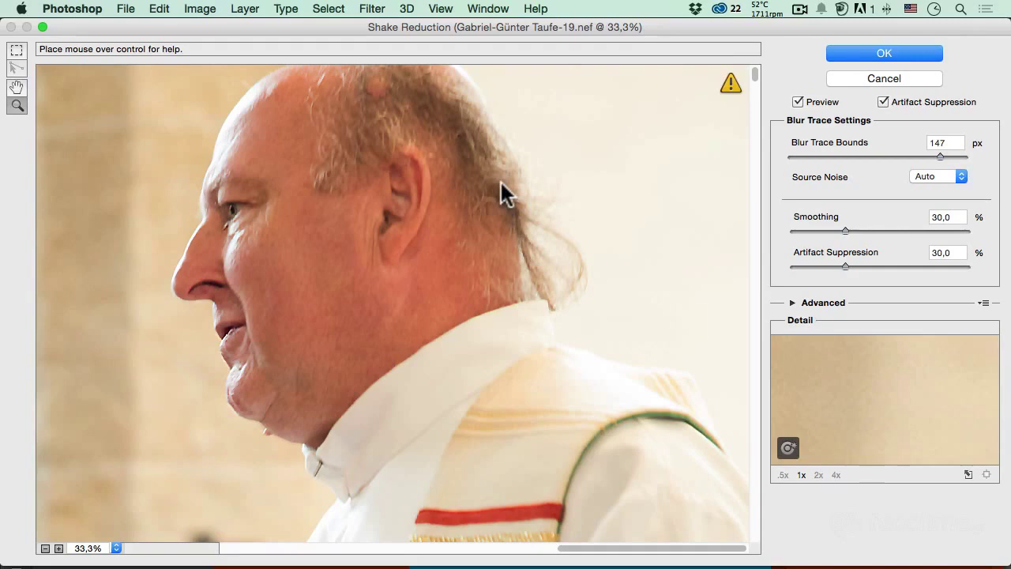
left_click(316, 201, "alt")
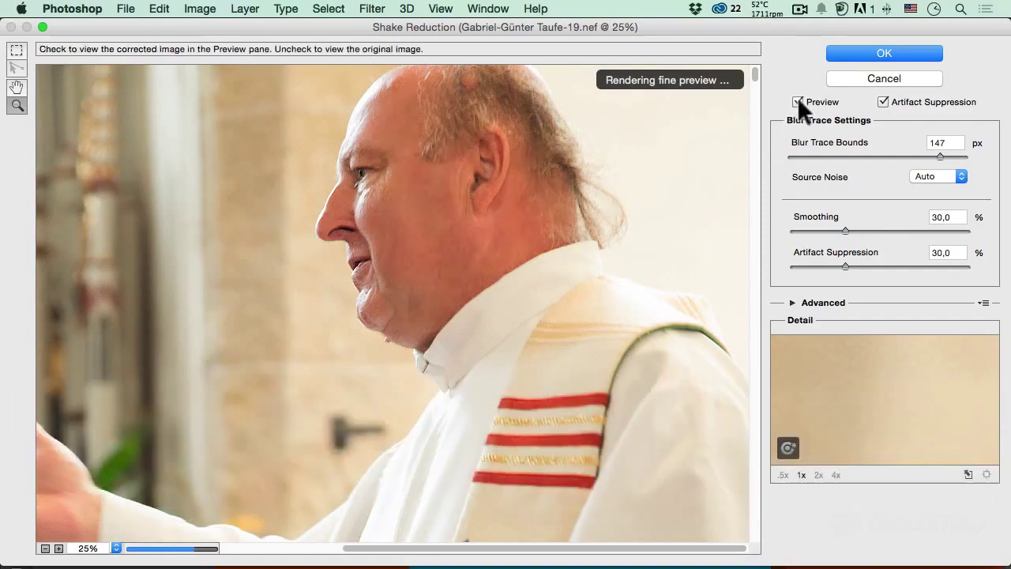
left_click(797, 100)
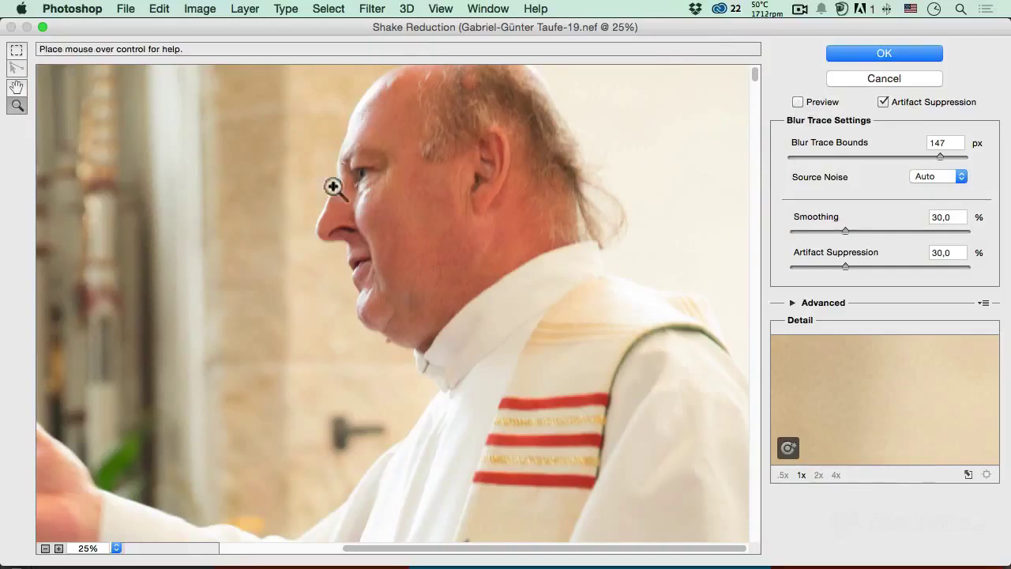
left_click(797, 102)
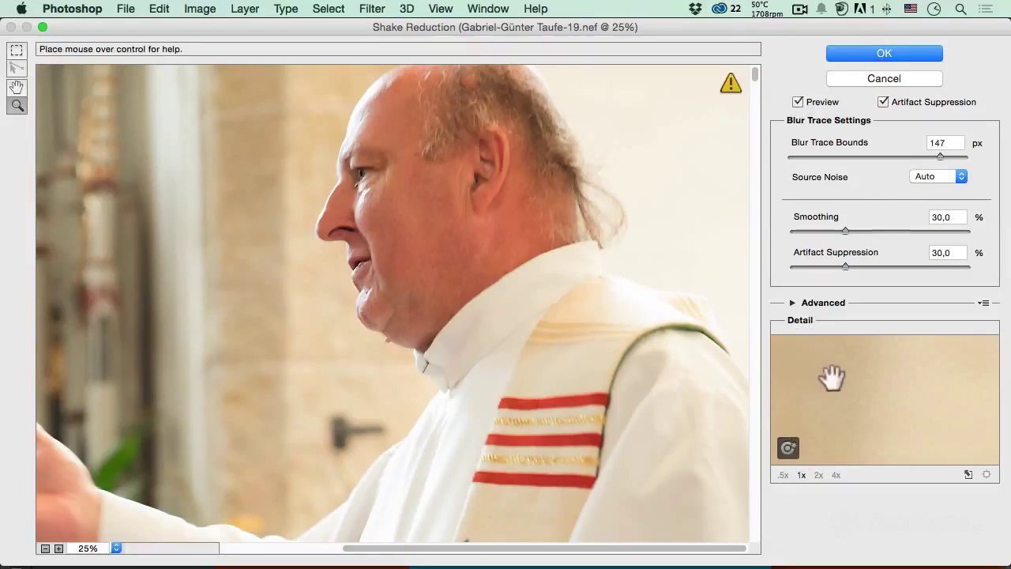
- Float the Detail loupe over the priest's face, adjust its zoom, and estimate blur from that area
left_click(968, 474)
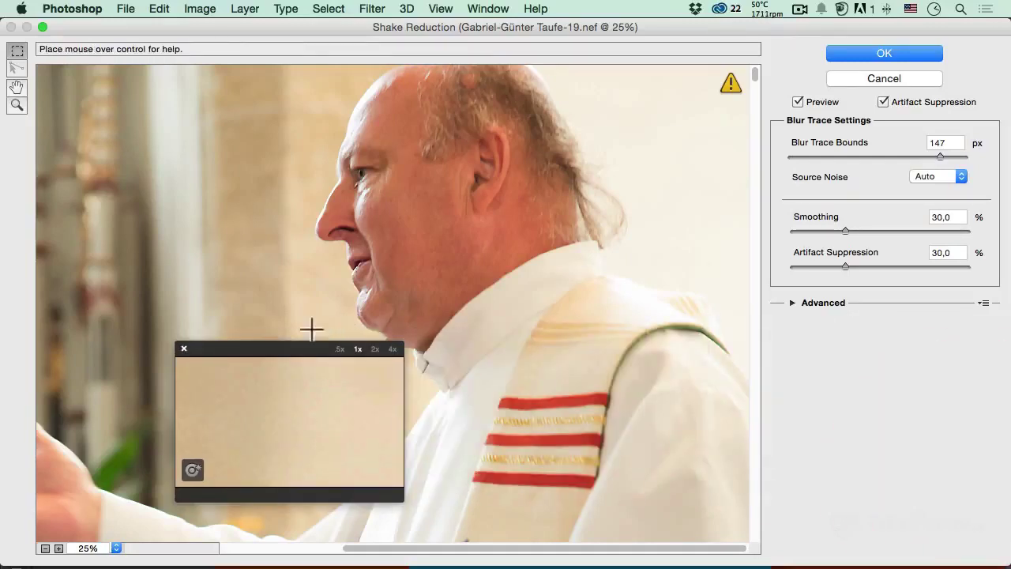
mouse_move(255, 348)
left_mouse_down()
mouse_move(316, 311)
mouse_move(369, 229)
mouse_move(338, 190)
mouse_move(289, 158)
mouse_move(295, 113)
mouse_move(313, 103)
mouse_move(264, 190)
mouse_move(270, 219)
mouse_move(325, 213)
mouse_move(319, 171)
mouse_move(300, 150)
mouse_move(313, 107)
left_mouse_up()
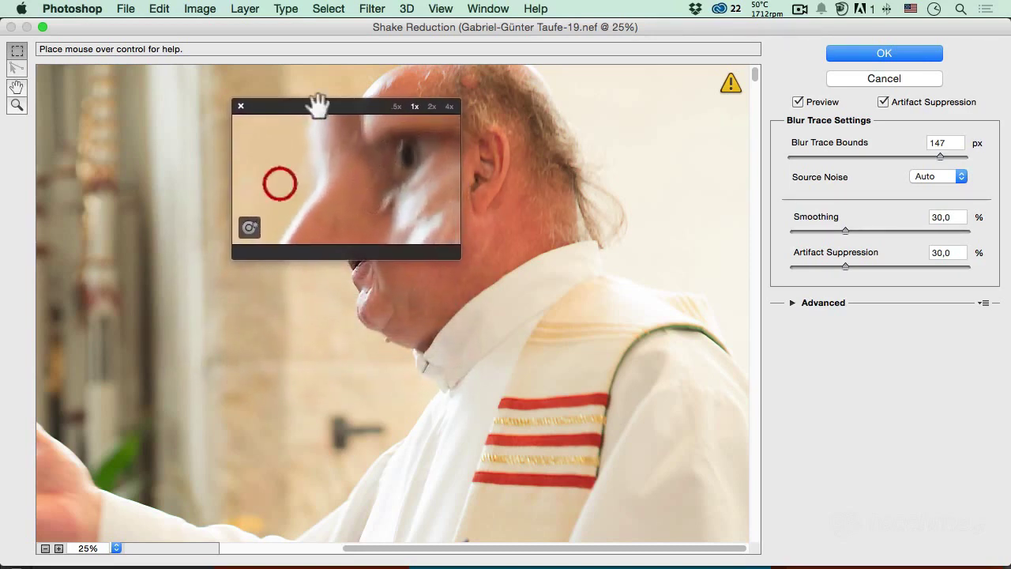
left_click(432, 105)
mouse_move(421, 112)
left_mouse_down()
mouse_move(419, 124)
mouse_move(356, 147)
mouse_move(384, 120)
mouse_move(417, 119)
mouse_move(361, 158)
mouse_move(413, 163)
mouse_move(329, 176)
mouse_move(300, 194)
left_mouse_up()
left_click(372, 136)
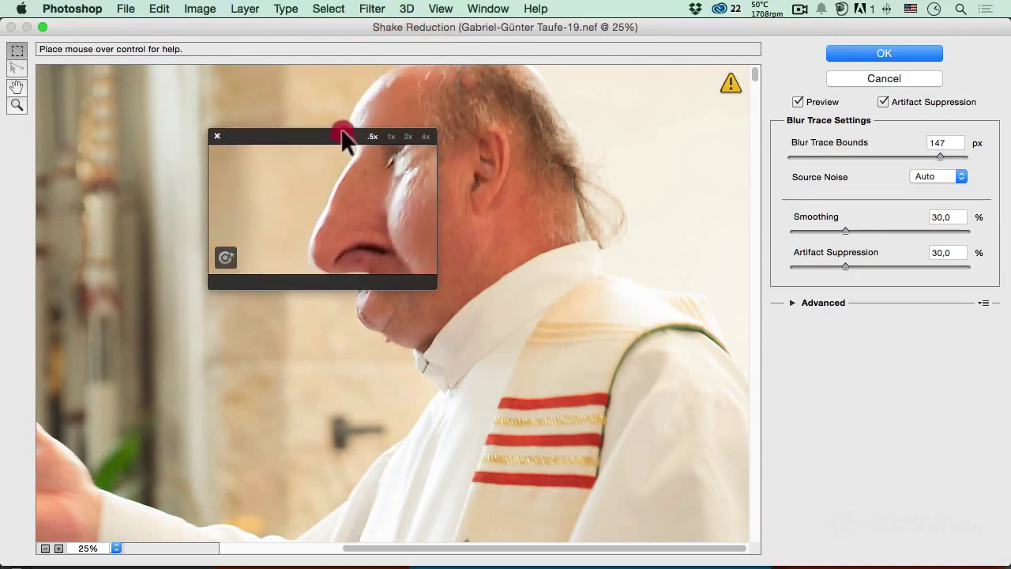
left_click_drag(341, 130, 356, 149)
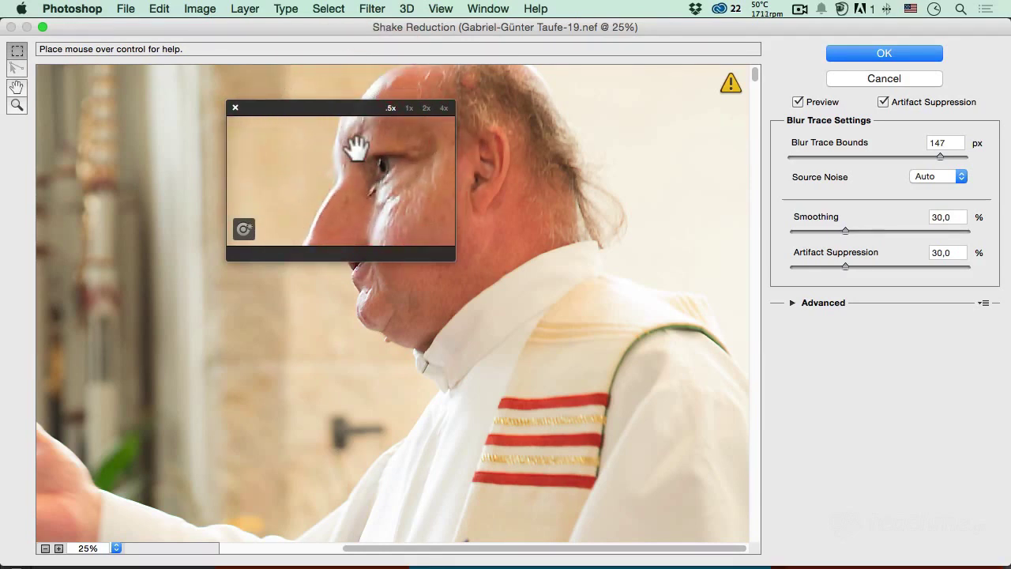
left_click(243, 229)
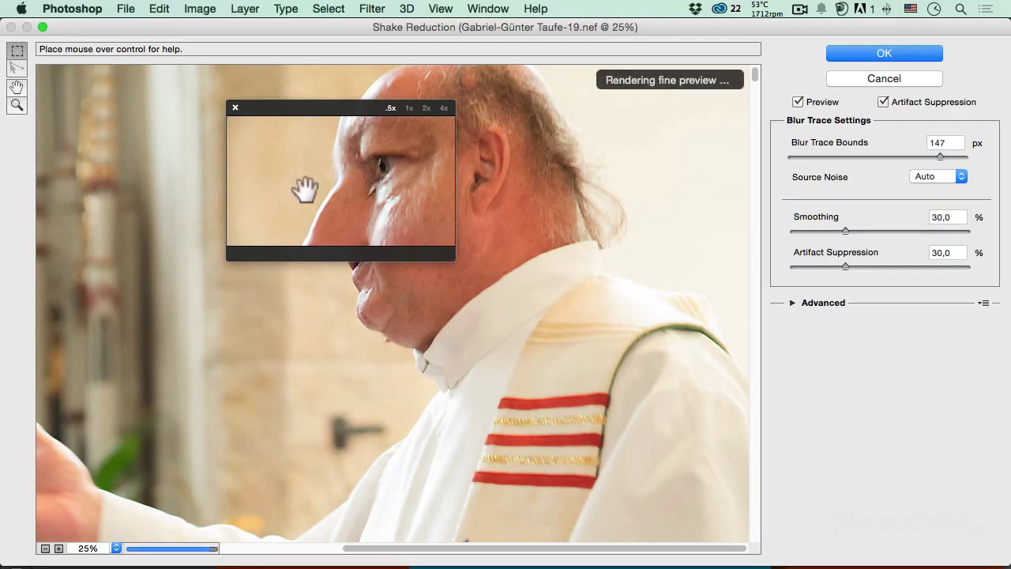
- Compare the sharpened eye with the original in the loupe, then move the loupe off the face
mouse_move(293, 111)
left_mouse_down()
mouse_move(399, 235)
mouse_move(319, 117)
left_mouse_up()
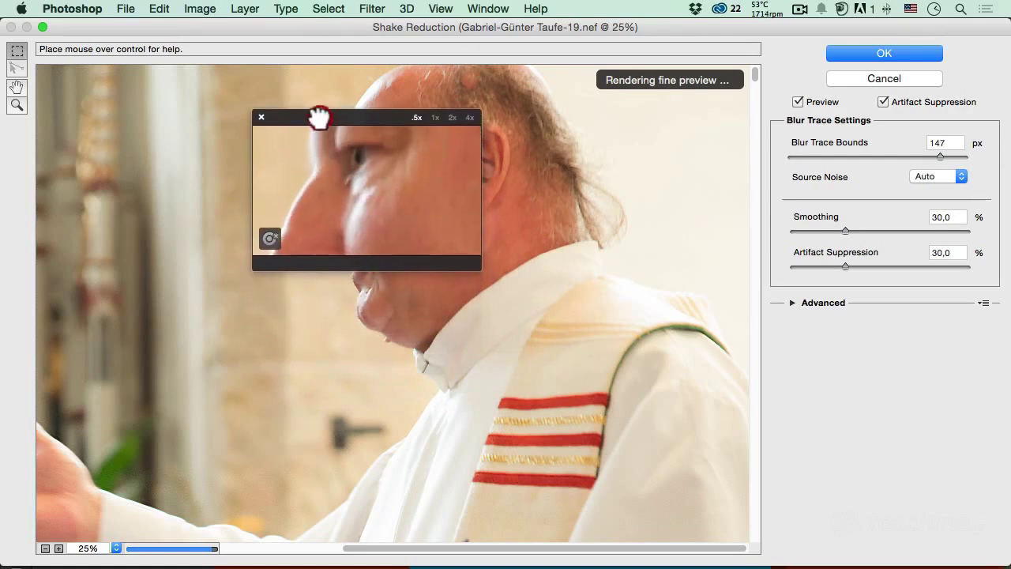
left_click_drag(319, 117, 307, 115)
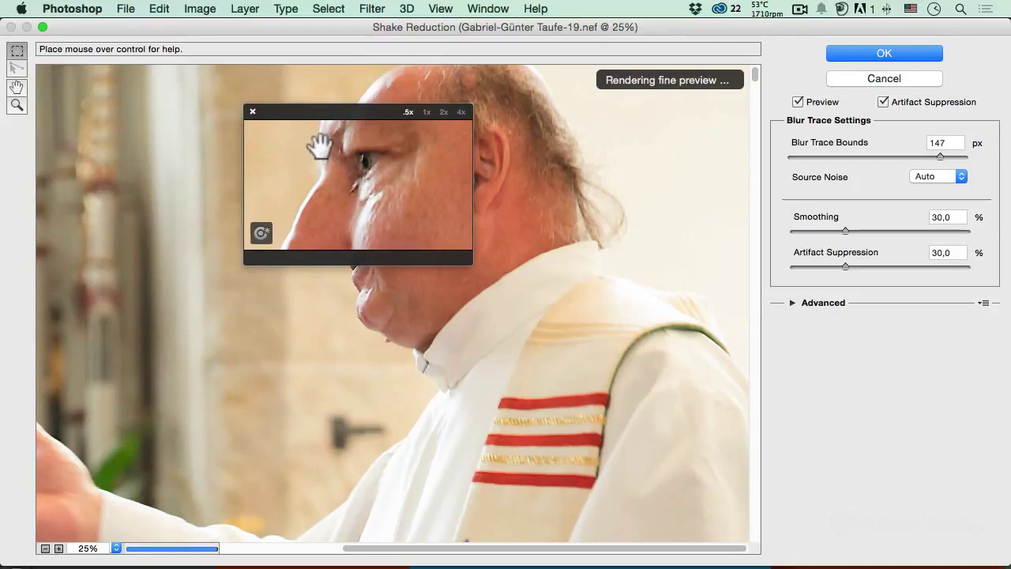
left_click(298, 144)
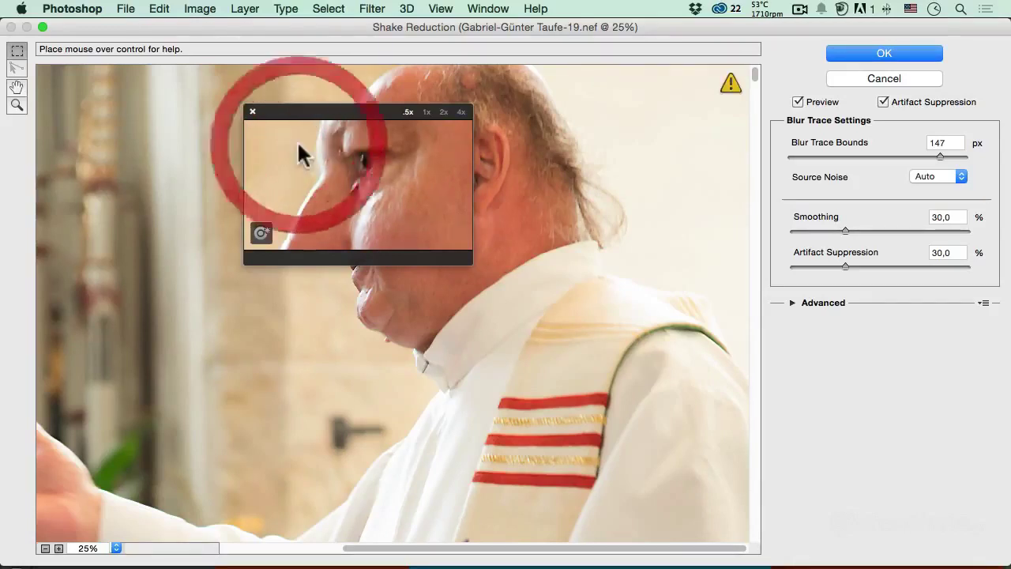
left_click(298, 145)
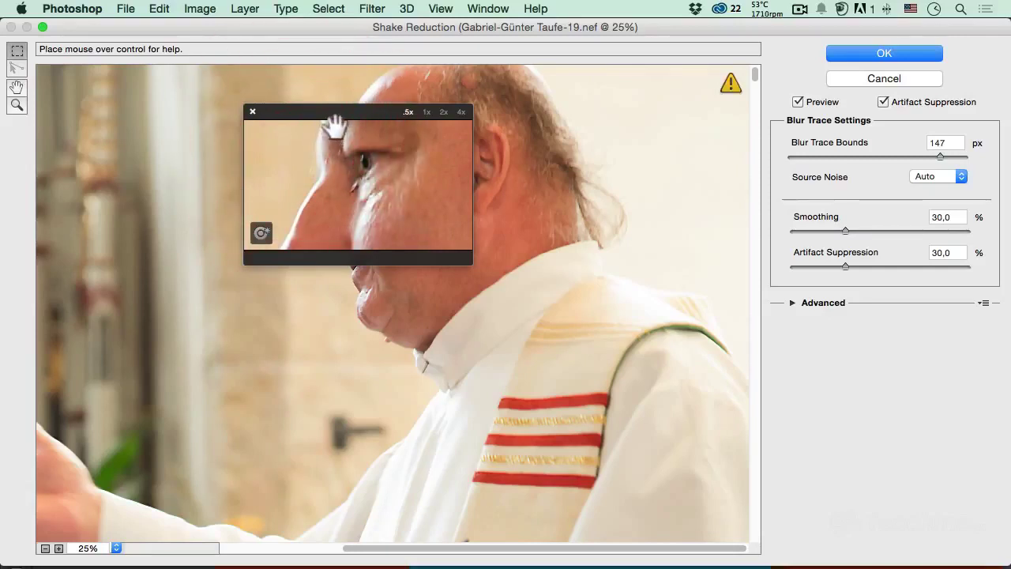
mouse_move(324, 112)
left_mouse_down()
mouse_move(147, 129)
mouse_move(118, 178)
mouse_move(133, 253)
mouse_move(163, 228)
mouse_move(108, 205)
left_mouse_up()
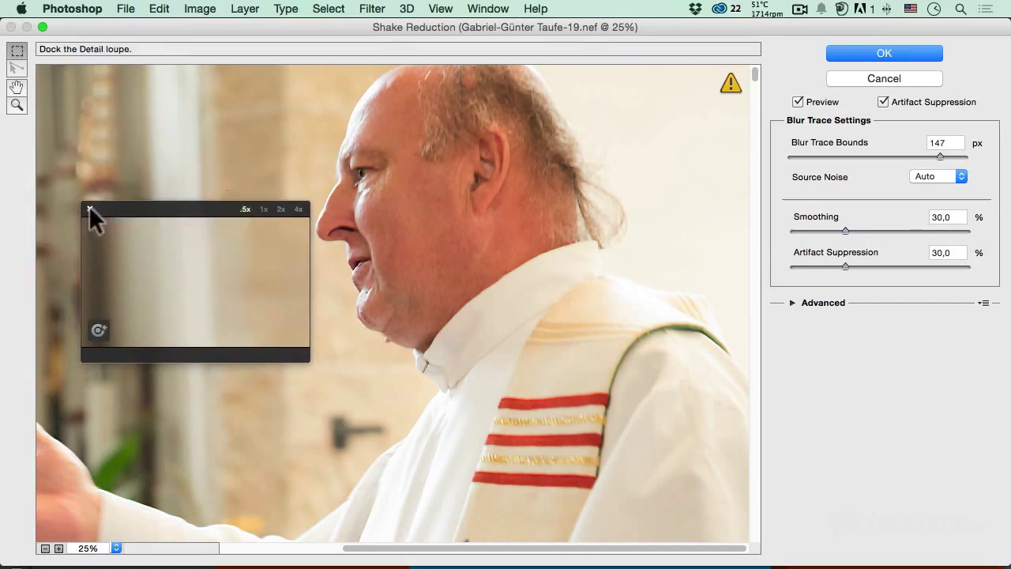
- Dock the loupe and point the Detail view at the blurry left background
left_click(98, 204)
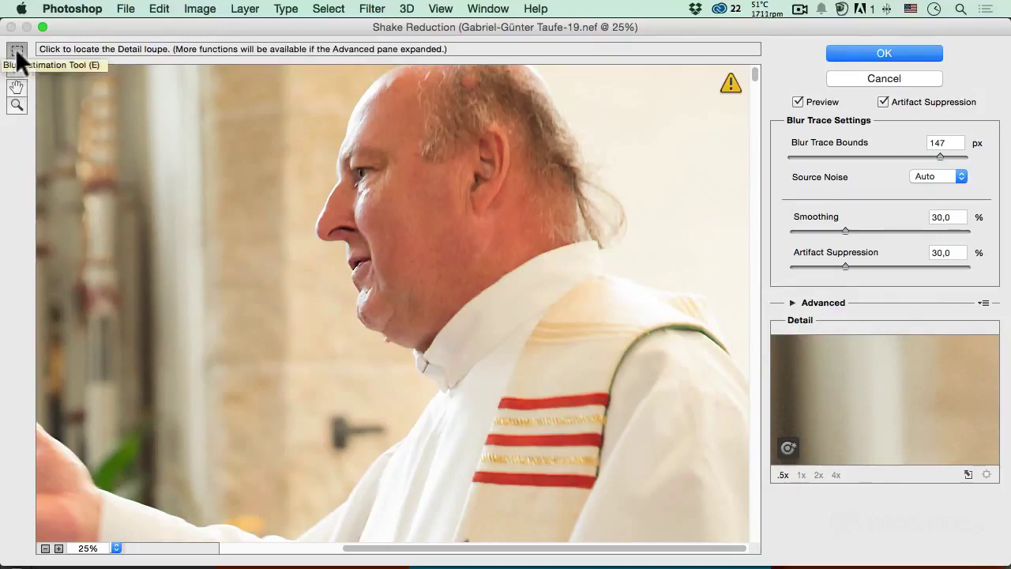
left_click(132, 314)
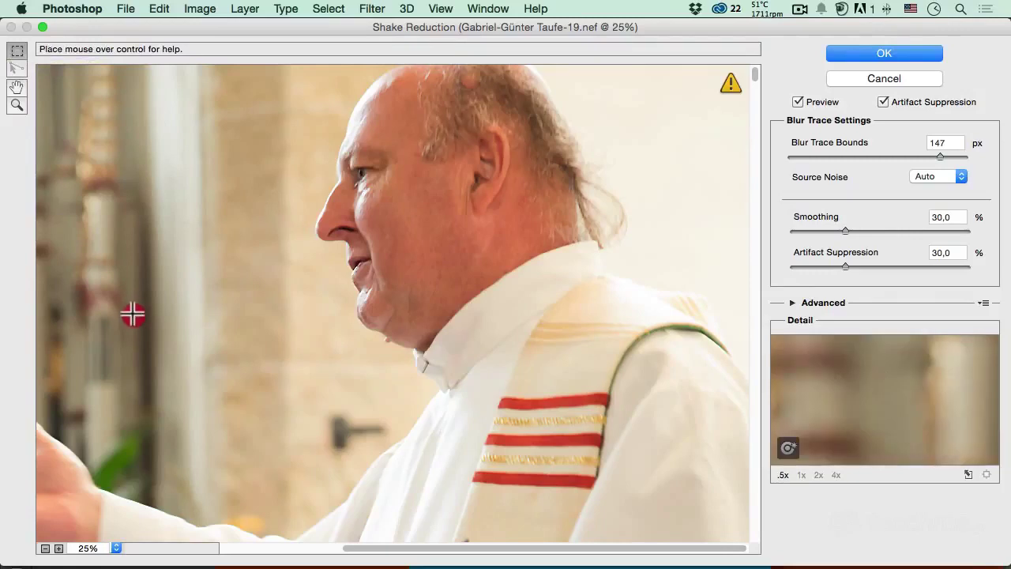
left_click_drag(132, 315, 126, 285)
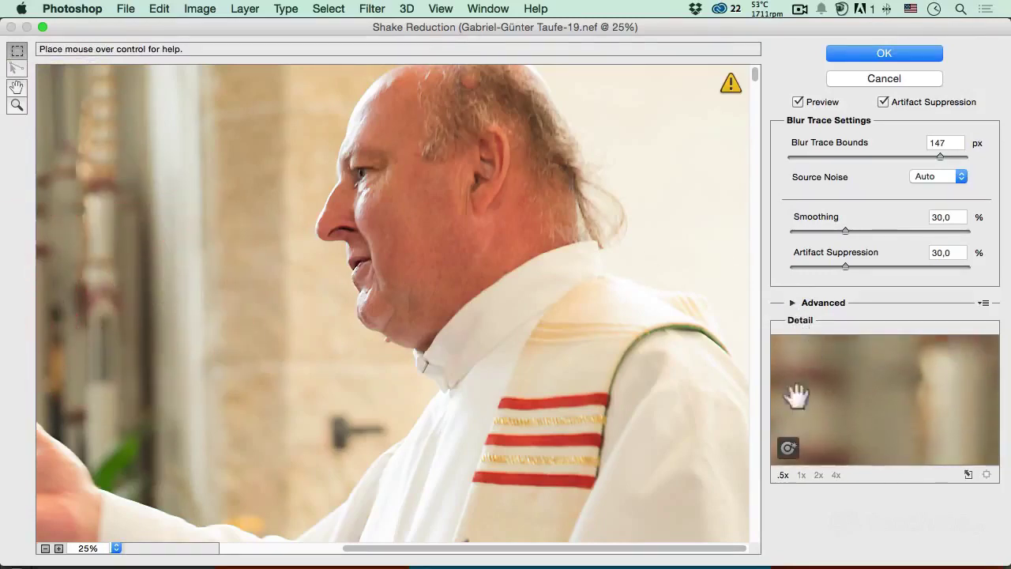
- Shrink the blur estimation region and move it onto the left background pillar
left_click(791, 302)
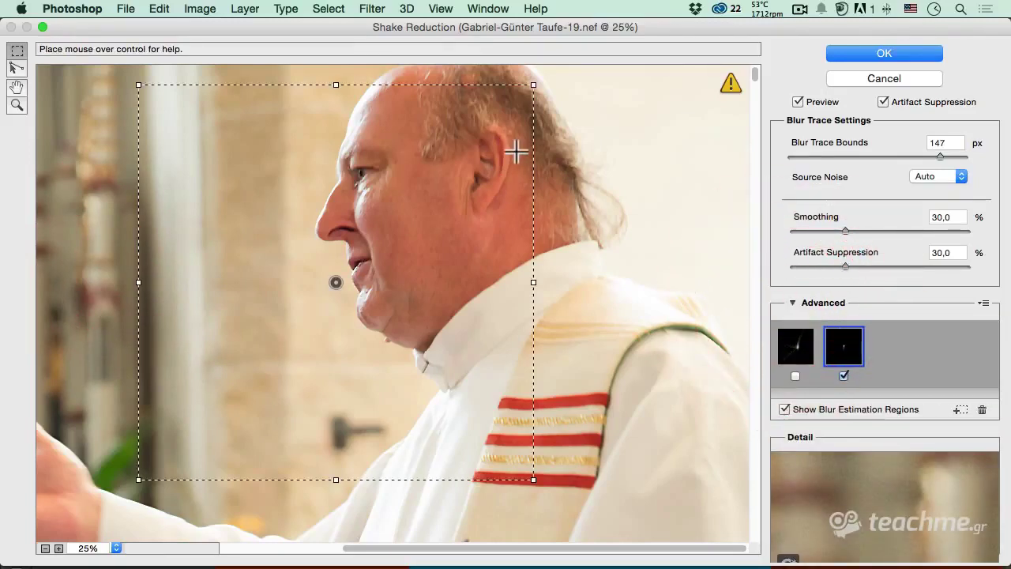
mouse_move(533, 85)
left_mouse_down()
mouse_move(282, 229)
mouse_move(269, 340)
left_mouse_up()
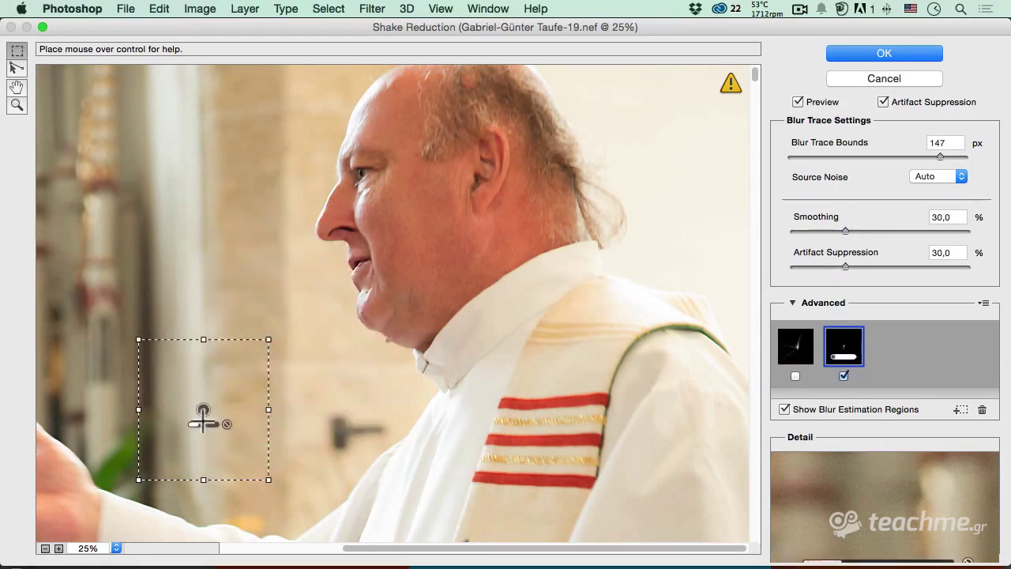
left_click_drag(203, 409, 109, 285)
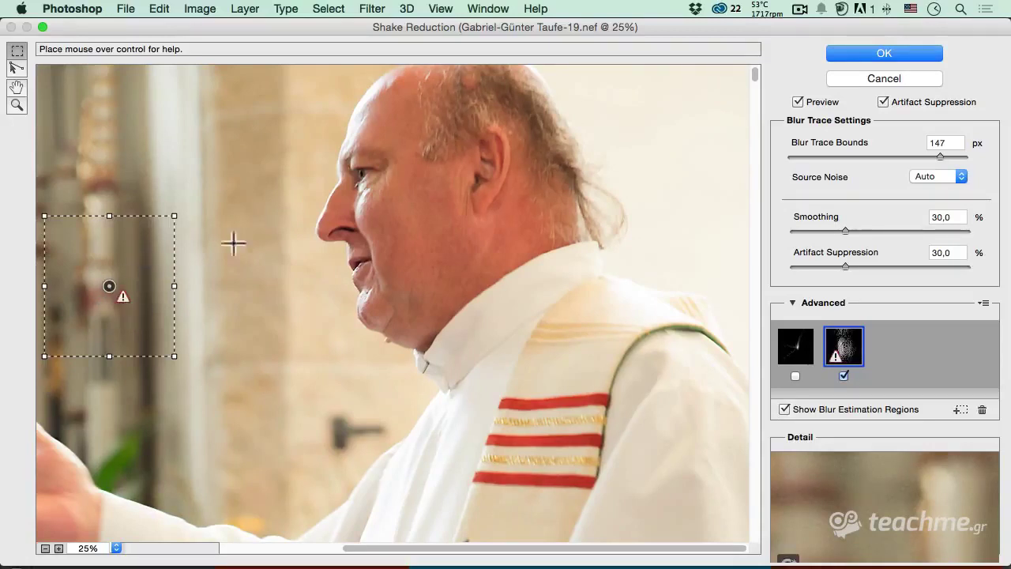
- Apply the flagged background blur trace to see its artifacts, then move the region back onto the face
left_click(122, 295)
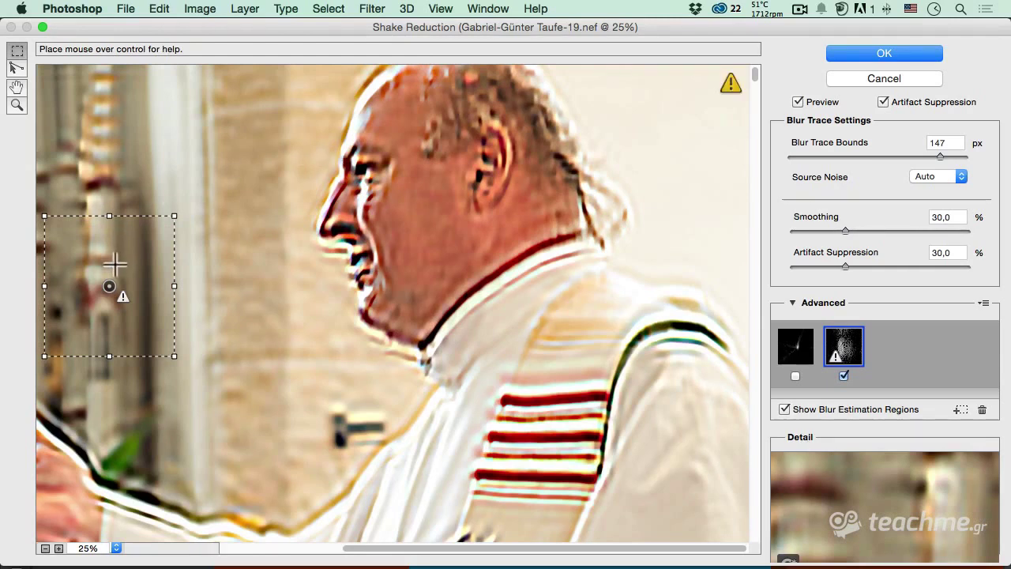
left_click_drag(109, 286, 371, 197)
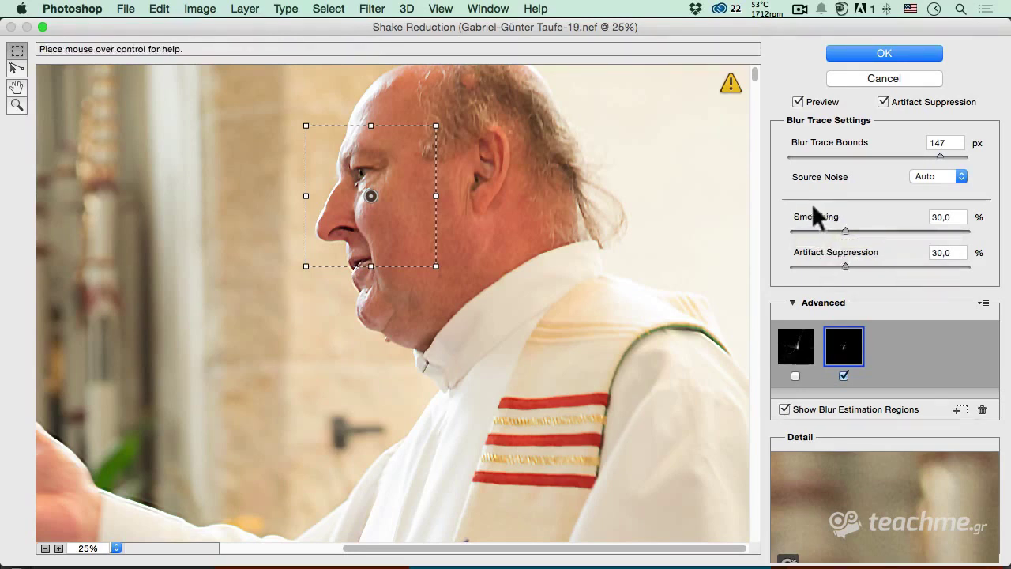
- Set Smoothing to 0, then zoom to 50% and pan to inspect grain around the eye and ear
left_click(791, 301)
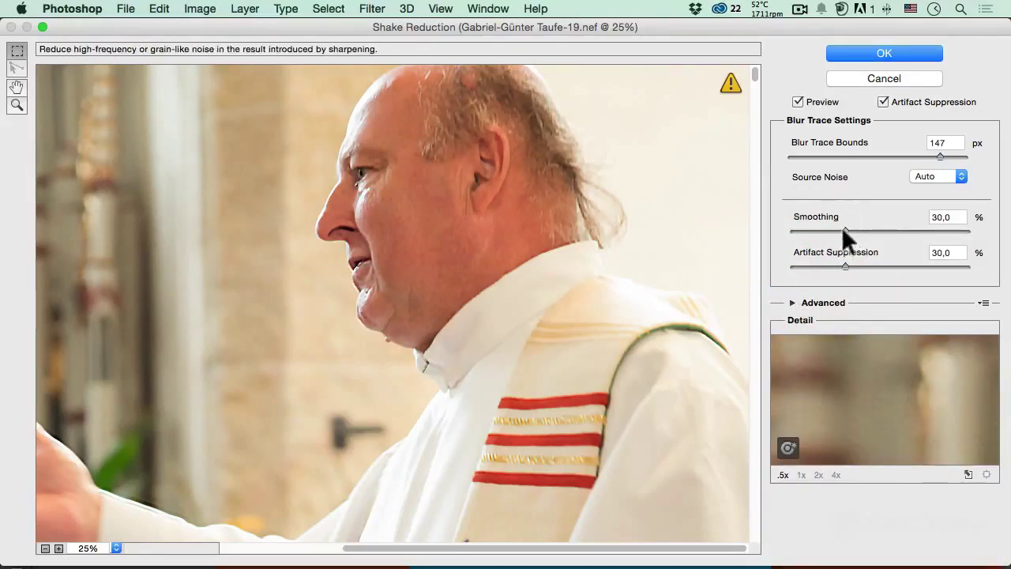
left_click_drag(840, 229, 785, 228)
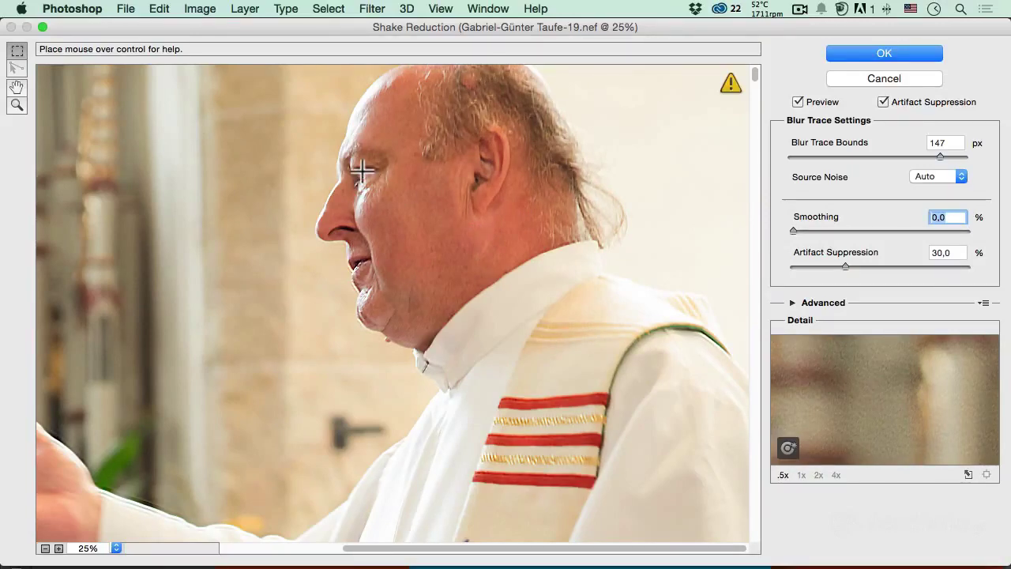
left_click(18, 105)
left_click(364, 199)
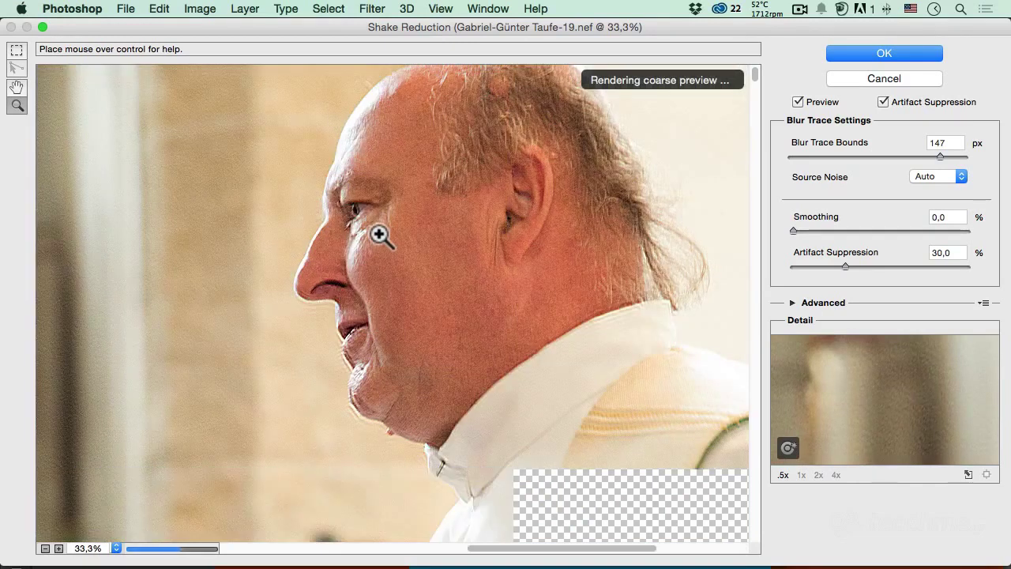
left_click(383, 232)
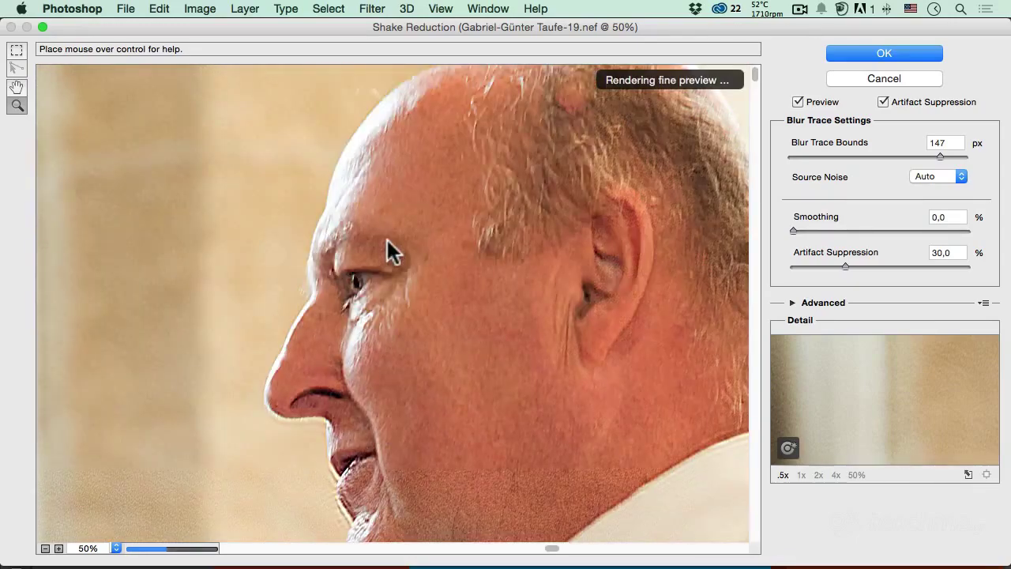
scroll(387, 240, "down", 5)
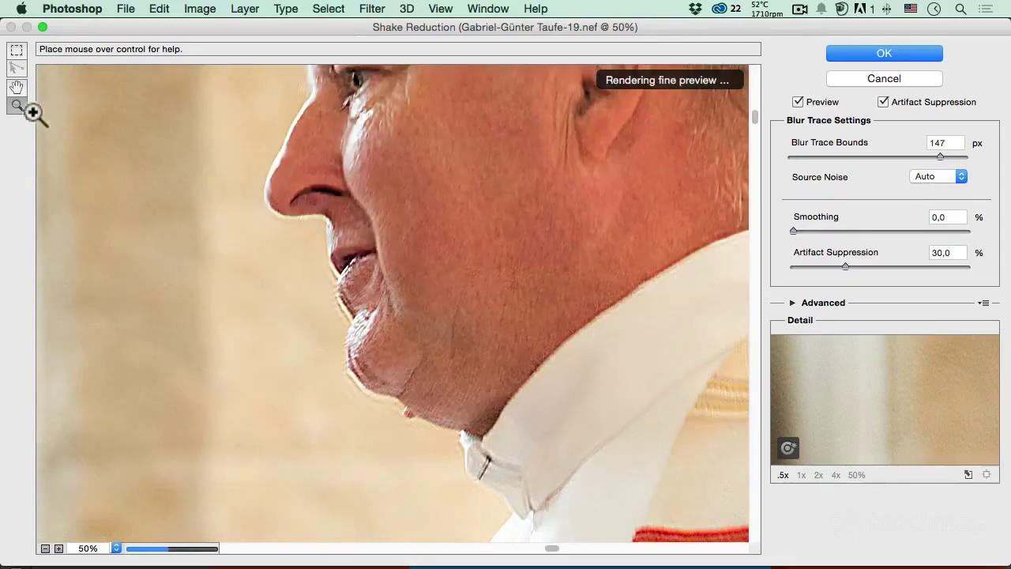
left_click(17, 87)
left_click_drag(301, 136, 305, 244)
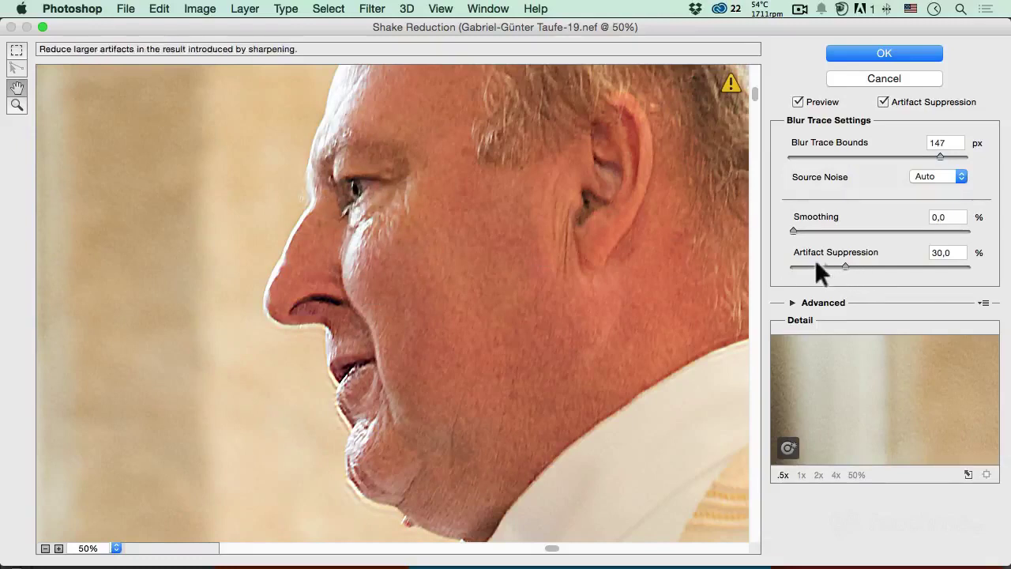
mouse_move(845, 267)
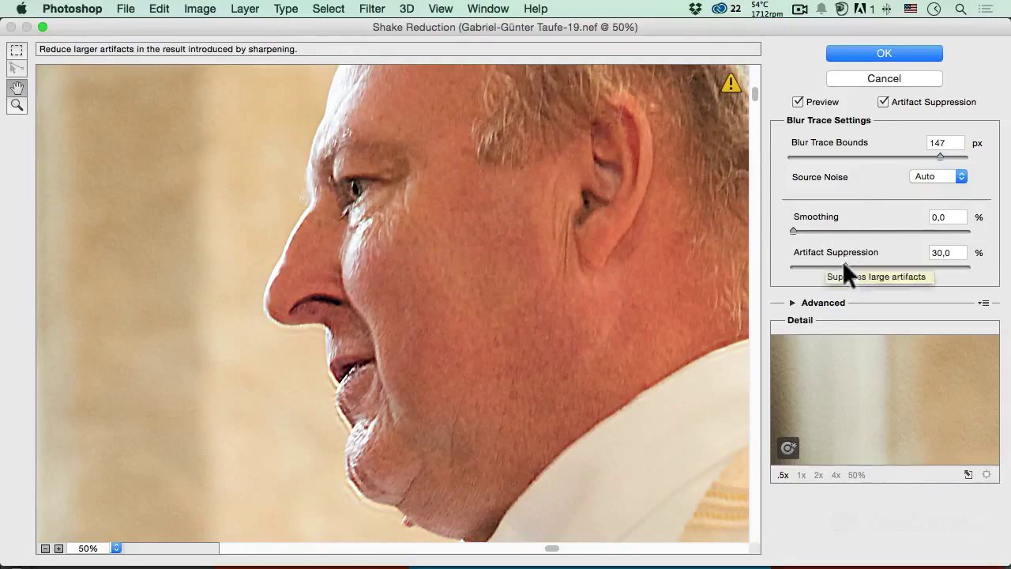
- Drag Artifact Suppression down to 0% to expose the sharpening halos
left_click_drag(842, 261, 780, 261)
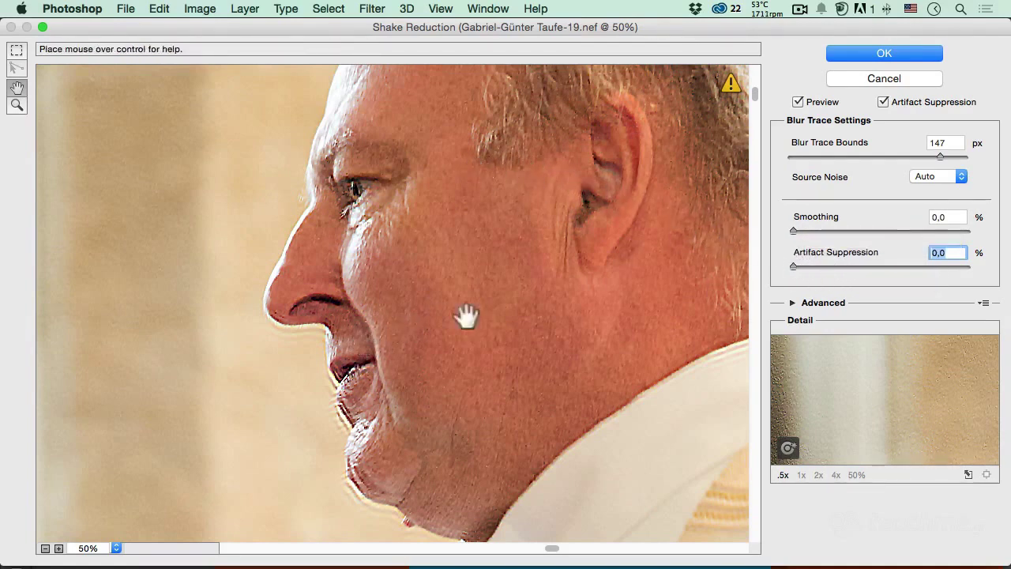
- Compare Artifact Suppression at 100 against the original, then settle on Artifact Suppression 30 and Smoothing 10
left_click_drag(793, 266, 985, 271)
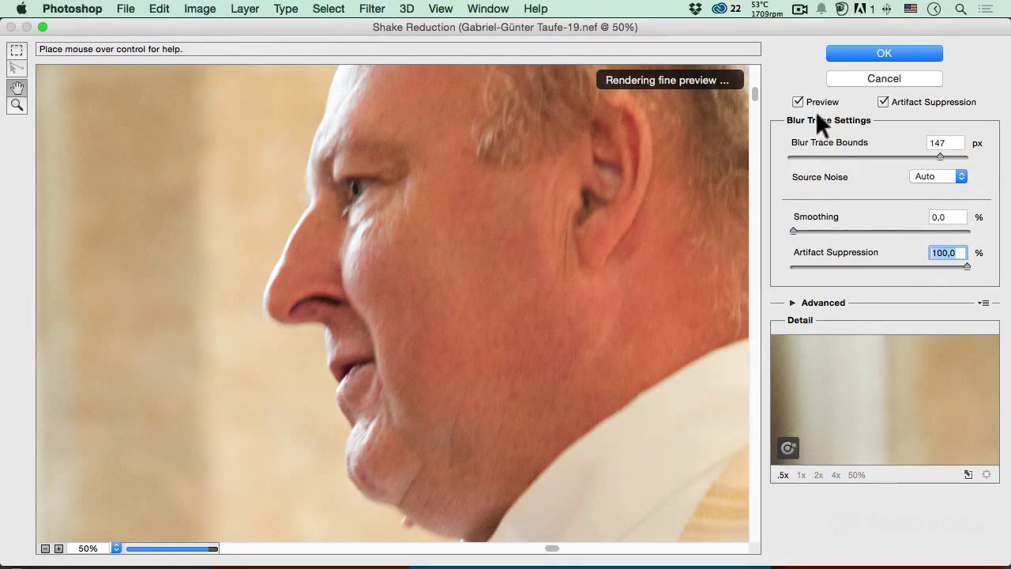
left_click(797, 102)
left_click(796, 101)
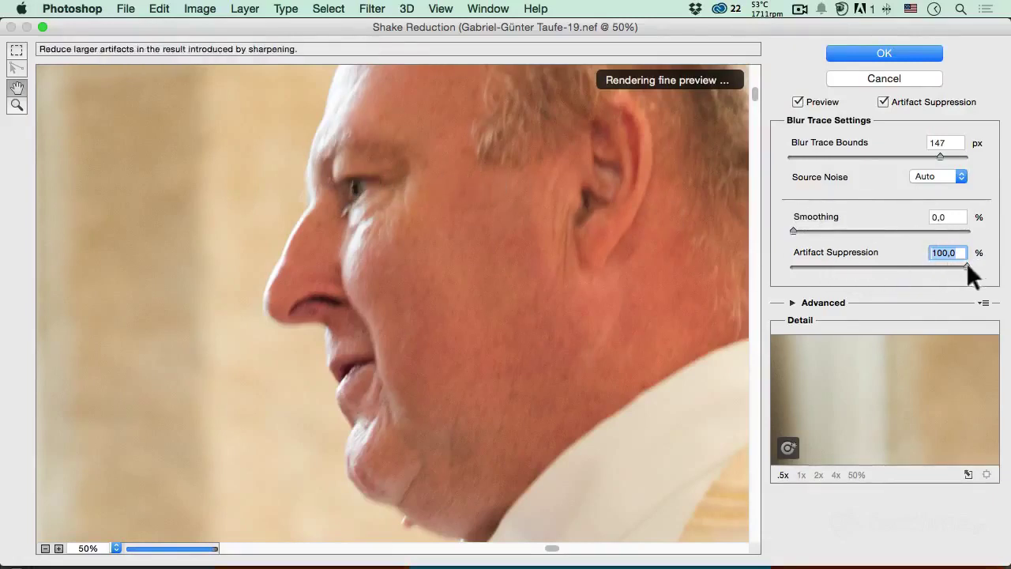
mouse_move(966, 262)
left_mouse_down()
mouse_move(830, 262)
mouse_move(843, 257)
left_mouse_up()
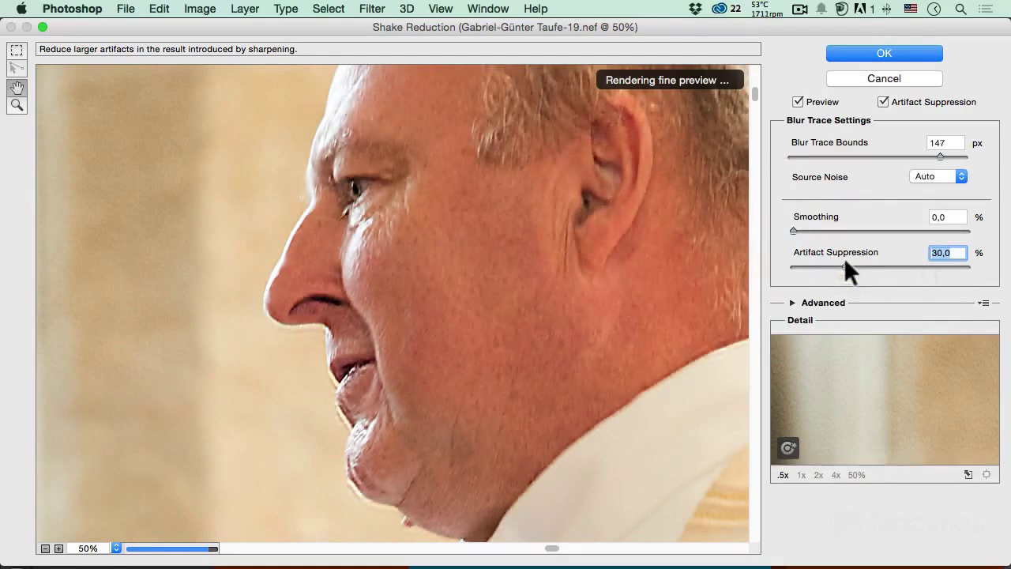
left_click_drag(791, 229, 811, 226)
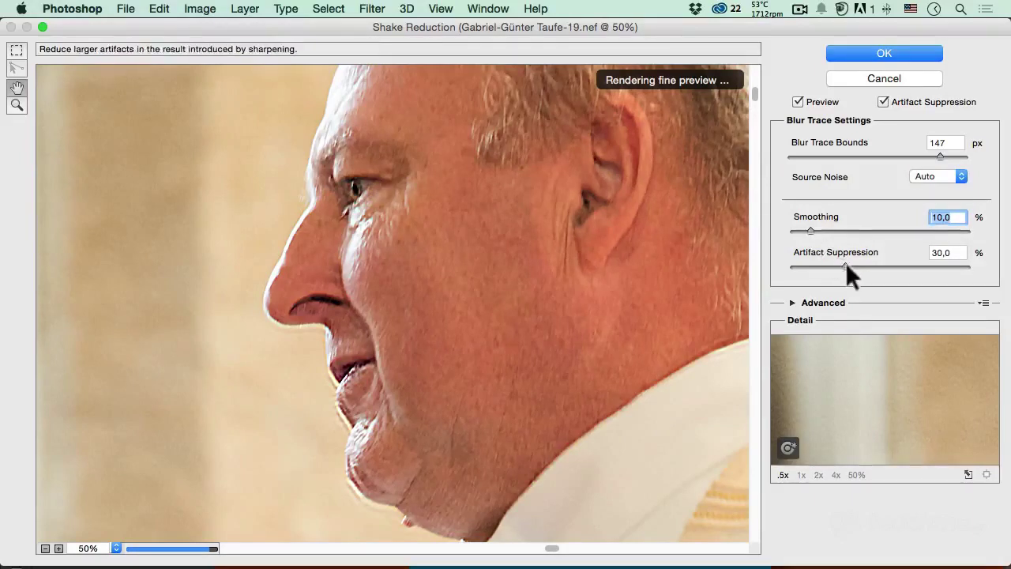
- Try Smoothing 20 and Artifact Suppression 40, then return Smoothing to 10 and Artifact Suppression to about 25
left_click_drag(809, 229, 824, 227)
left_click_drag(844, 263, 861, 259)
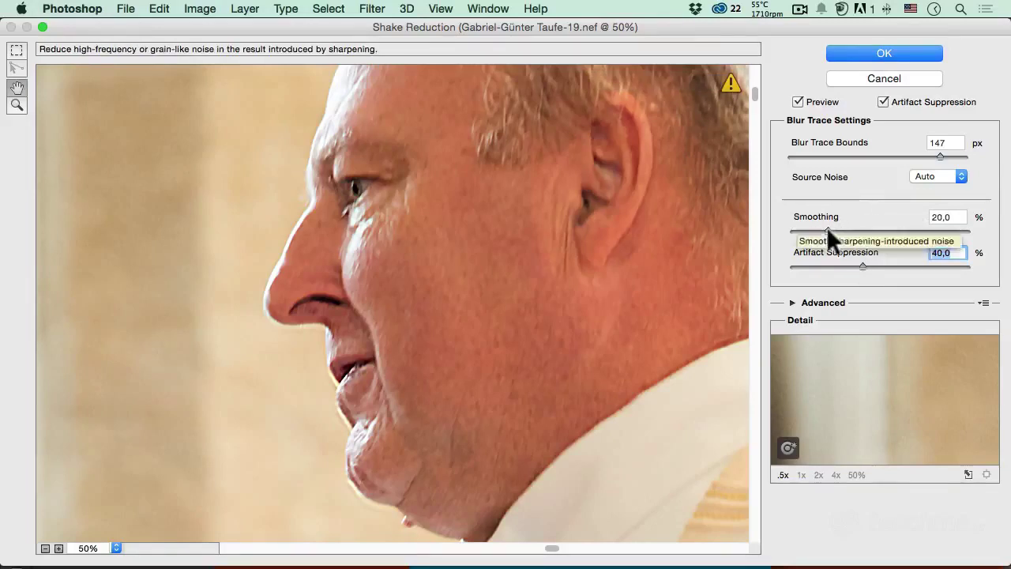
left_click_drag(826, 226, 810, 229)
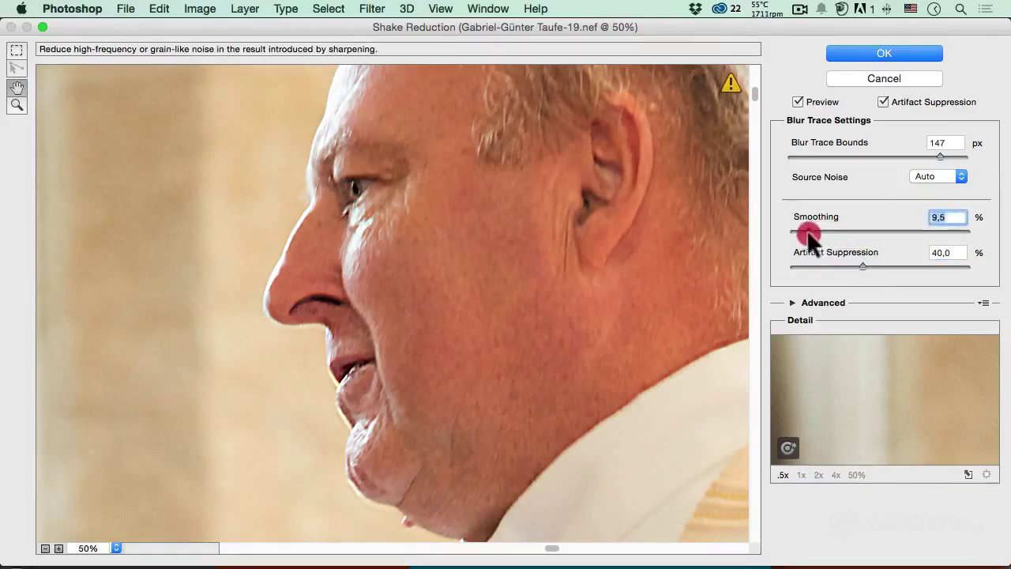
left_click_drag(810, 228, 808, 229)
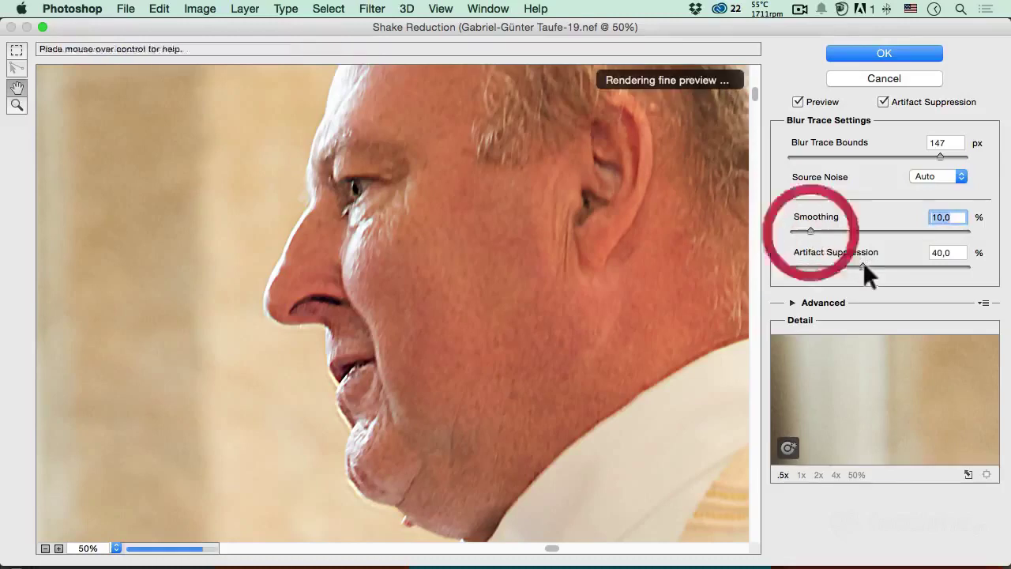
left_click_drag(860, 265, 836, 264)
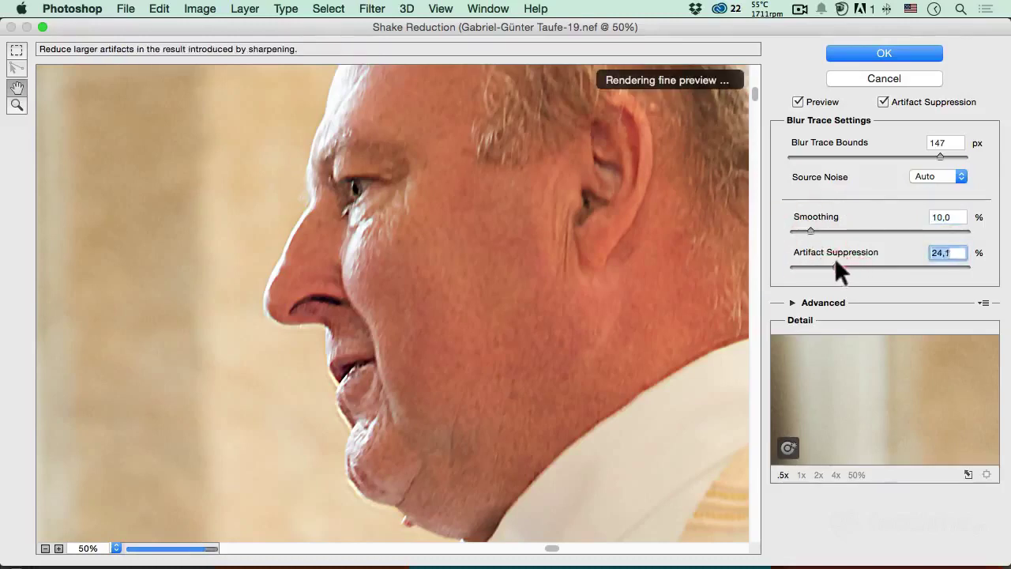
type("30")
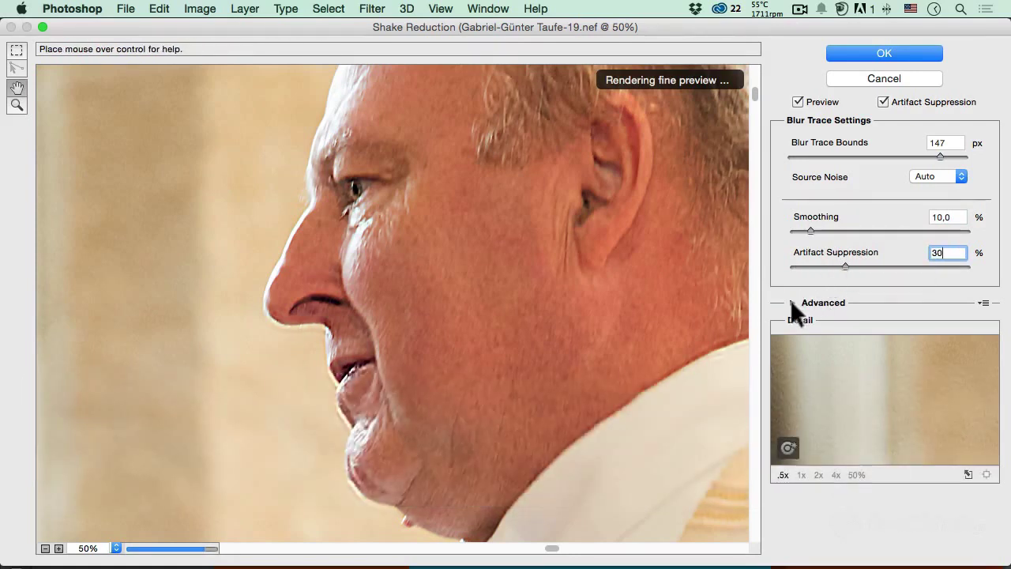
left_click(791, 301)
type("25")
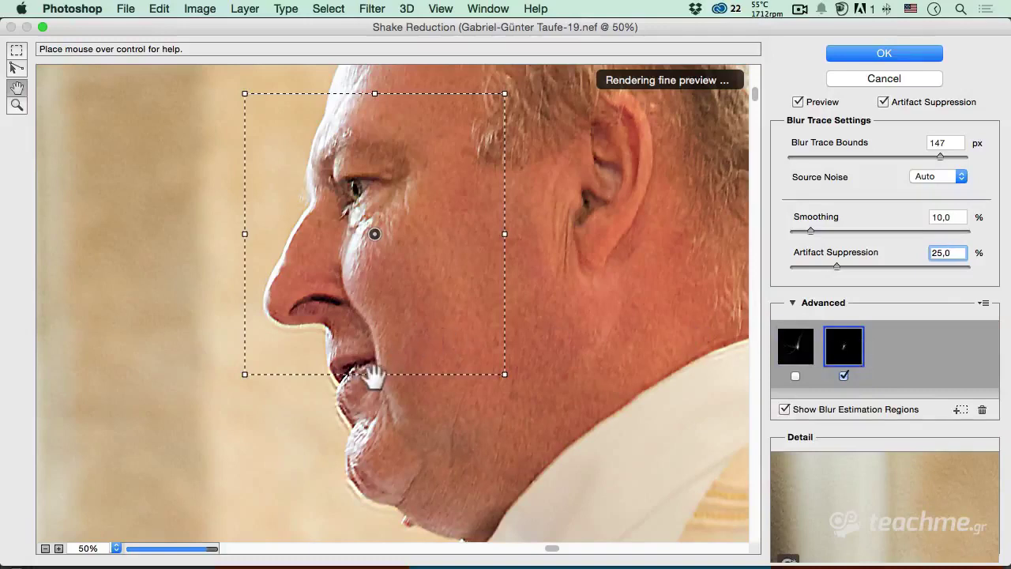
- Stretch the blur estimation region over the priest's face, discard the blur trace, and apply Shake Reduction
left_click_drag(374, 373, 370, 523)
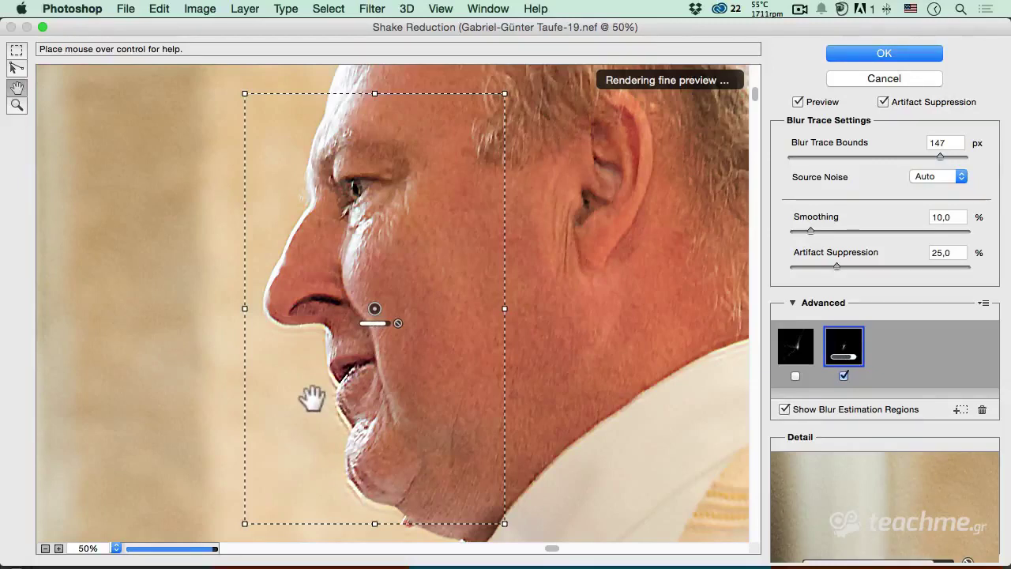
key("ctrl+z")
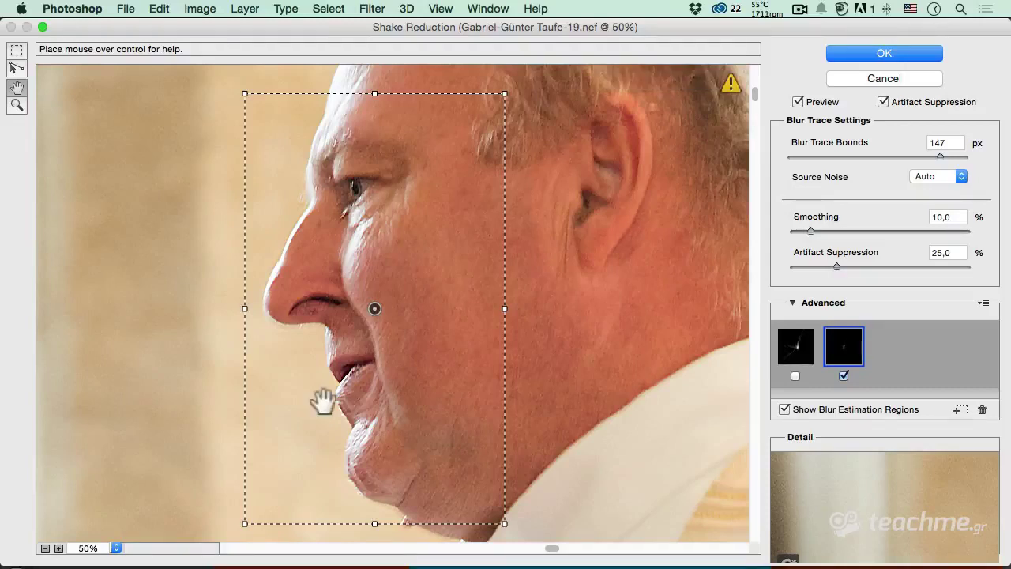
left_click(872, 52)
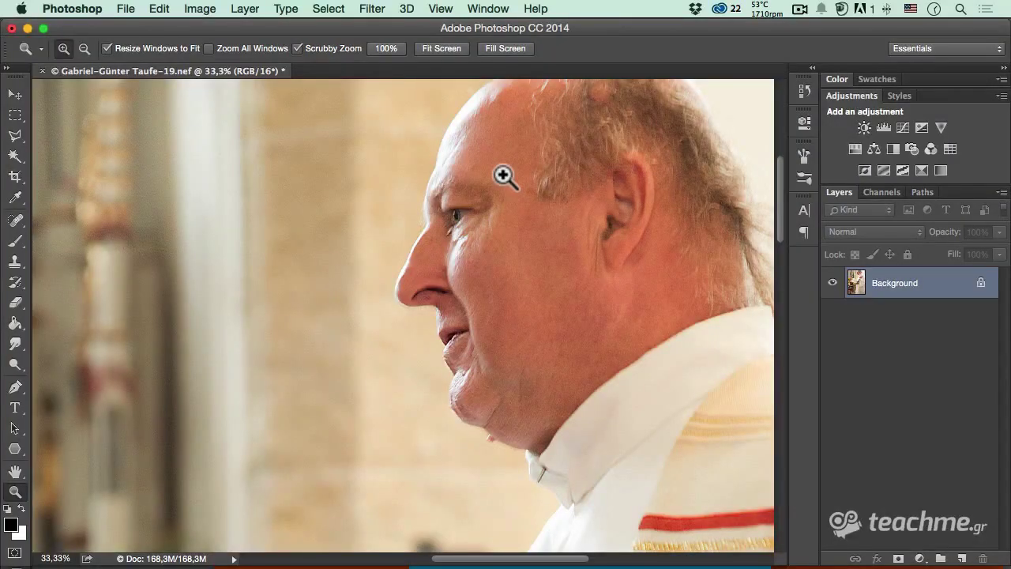
left_click(446, 256)
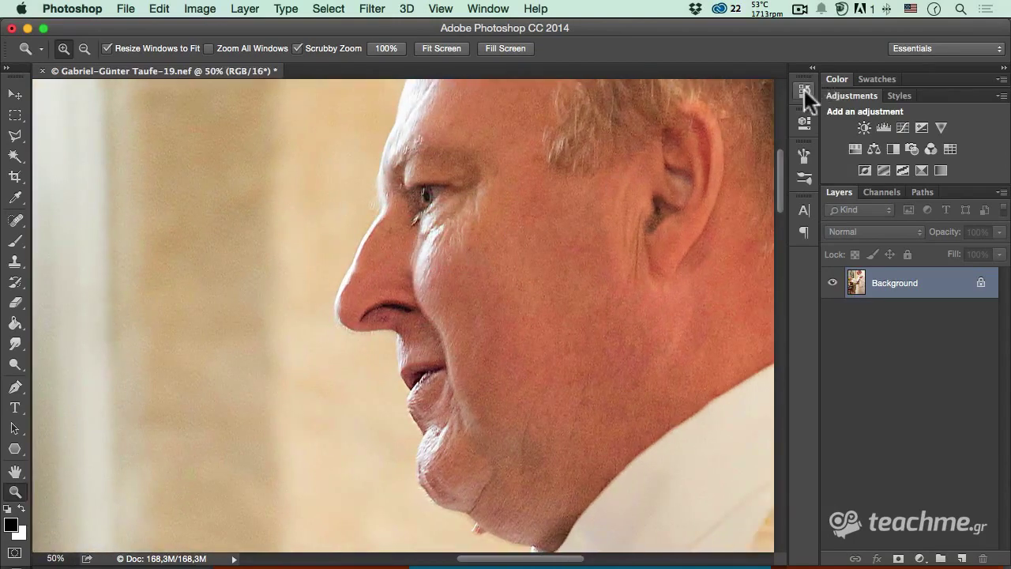
left_click(804, 89)
left_click(694, 109)
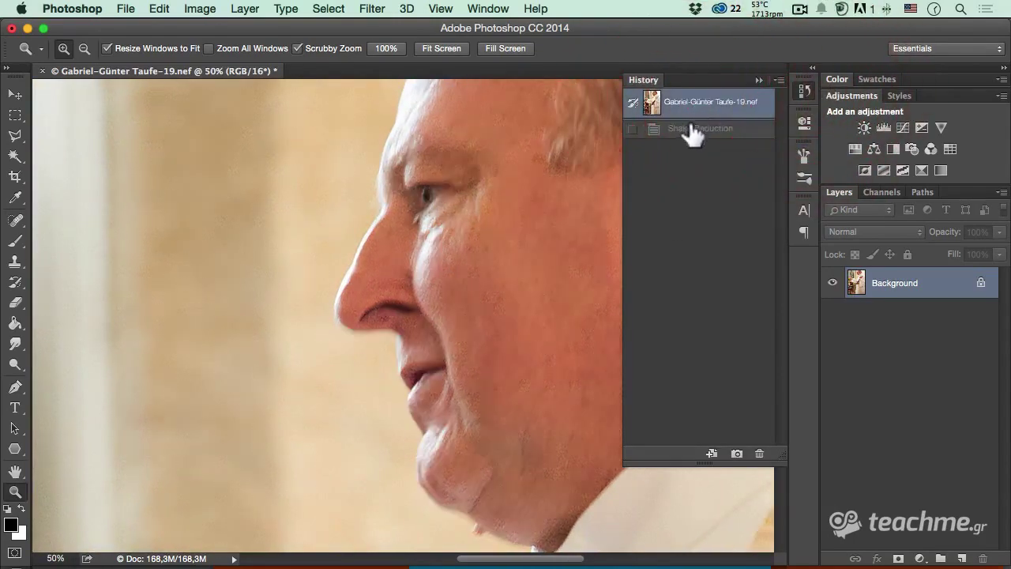
left_click(689, 129)
left_click(684, 128)
left_click(695, 110)
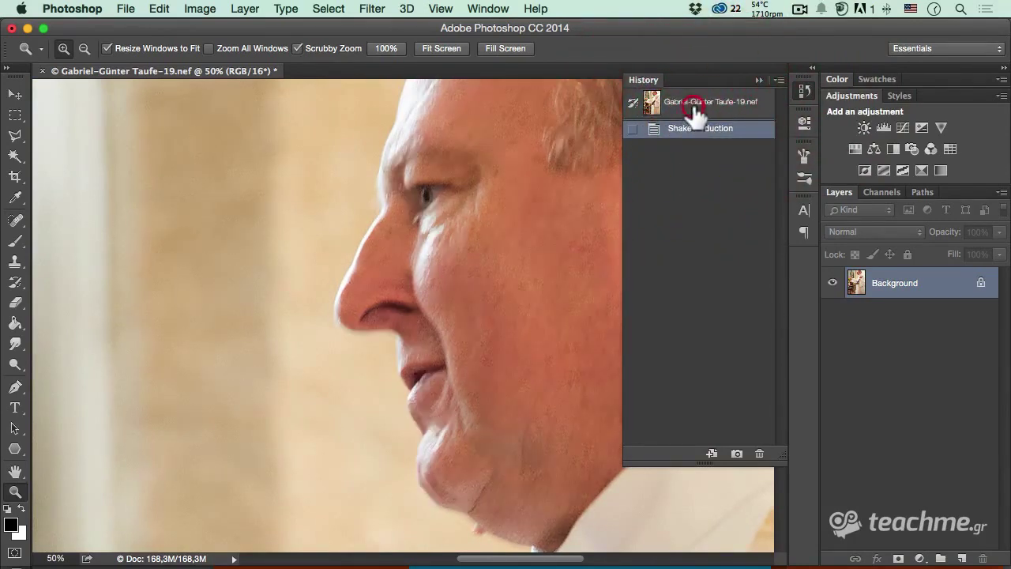
left_click(691, 129)
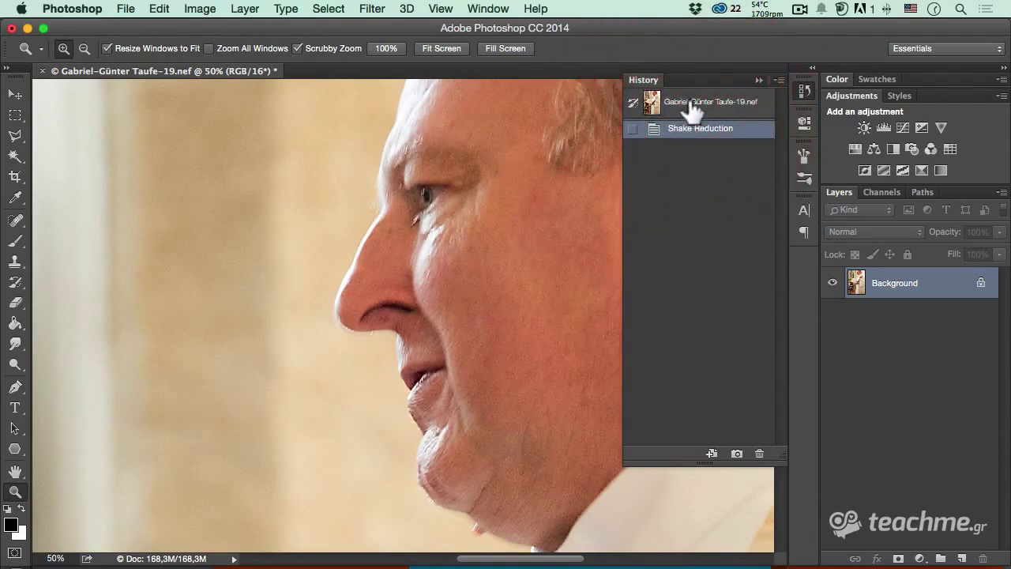
left_click(691, 107)
left_click(684, 129)
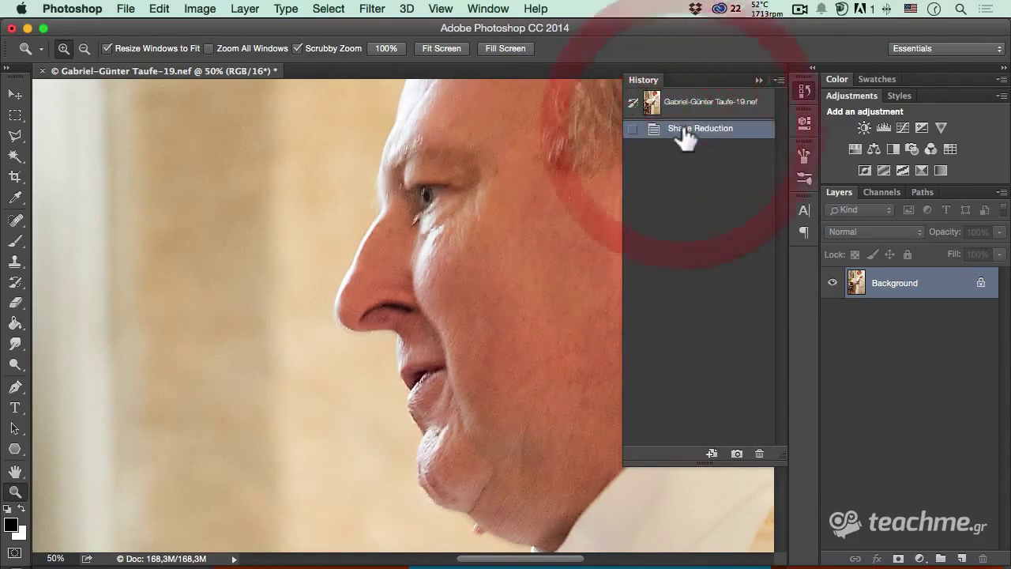
left_click(682, 101)
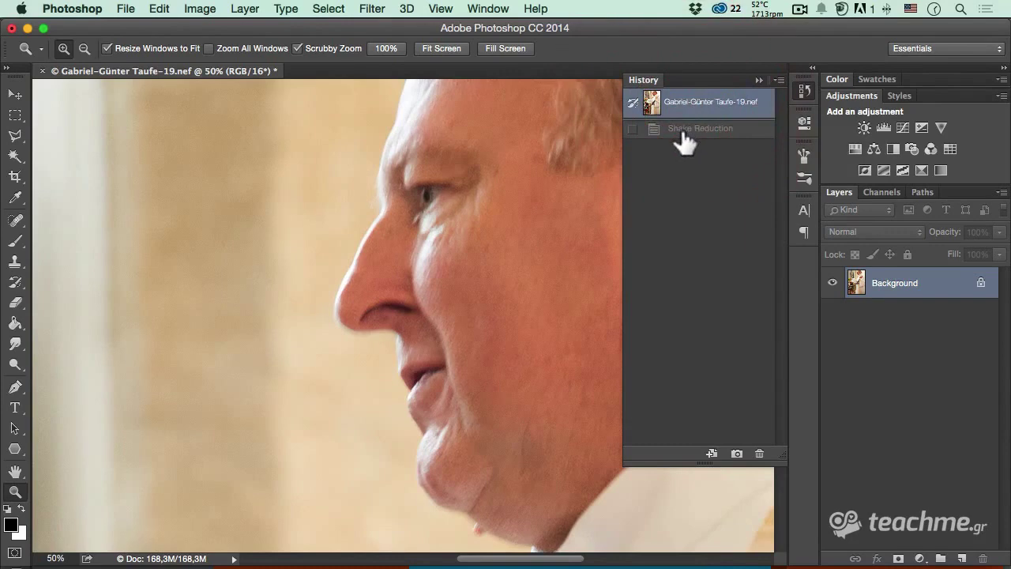
left_click(682, 131)
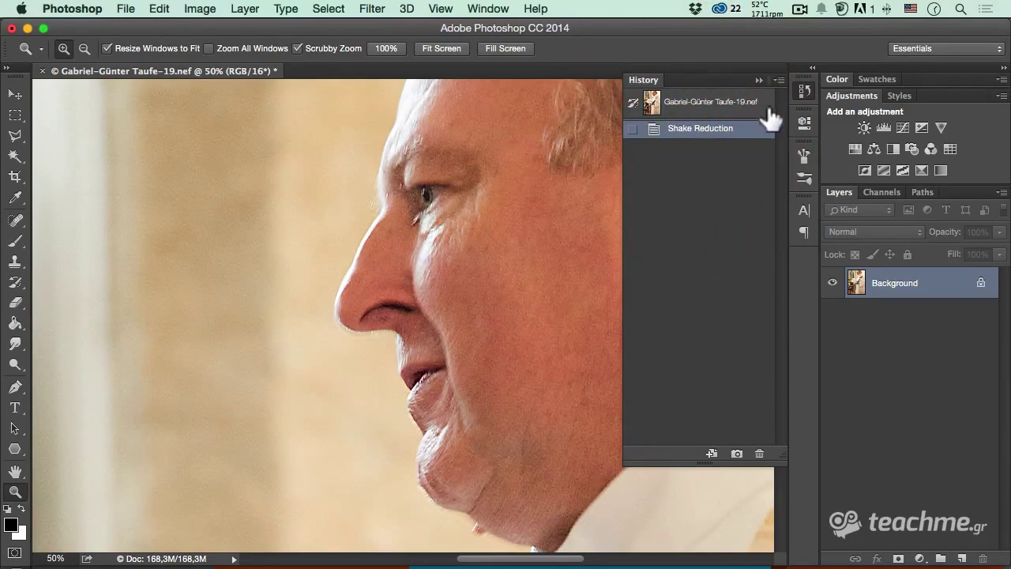
left_click(799, 90)
- Zoom out to the whole photo, then zoom back in on the priest's upper body
left_click(533, 176, "alt")
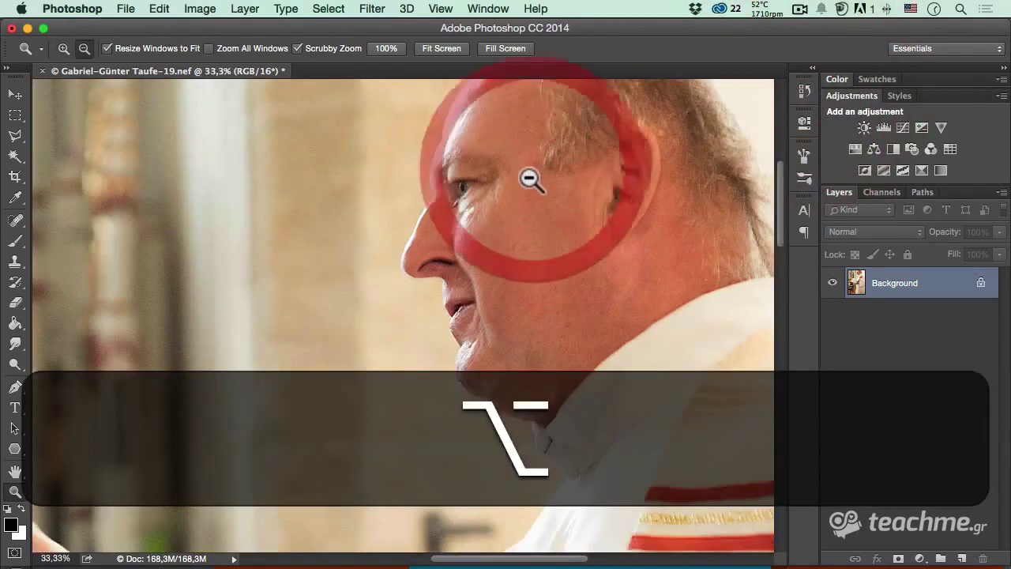
left_click(528, 178, "alt")
left_click(530, 179, "alt")
left_click(529, 180, "alt")
left_click(529, 180, "alt")
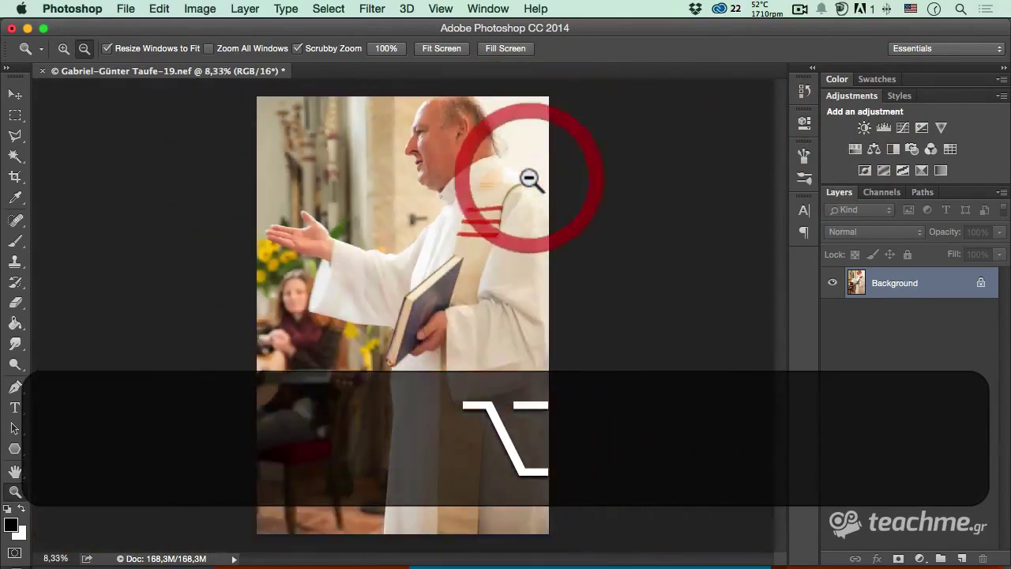
left_click(385, 160)
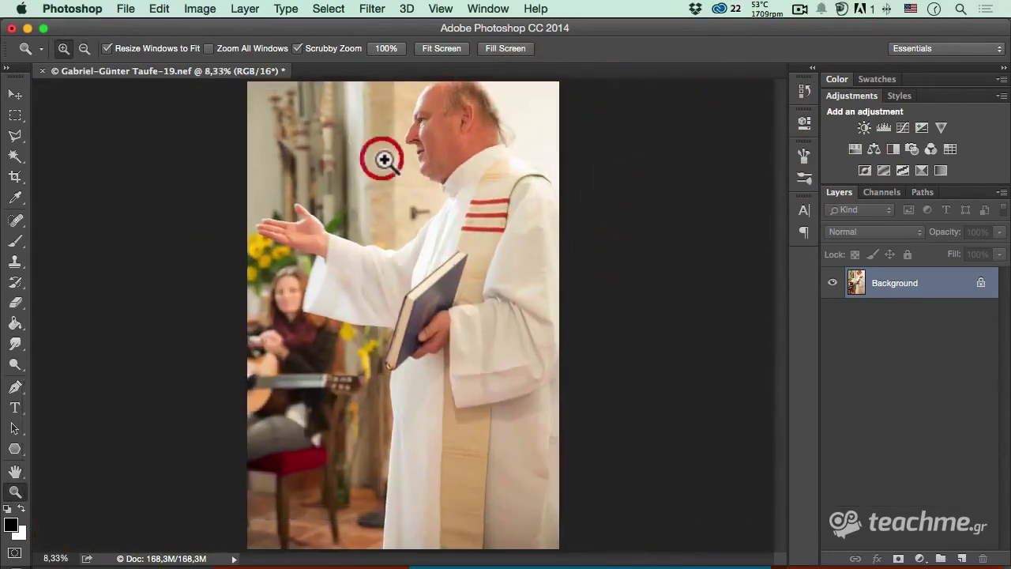
left_click(396, 165)
left_click_drag(372, 214, 372, 231)
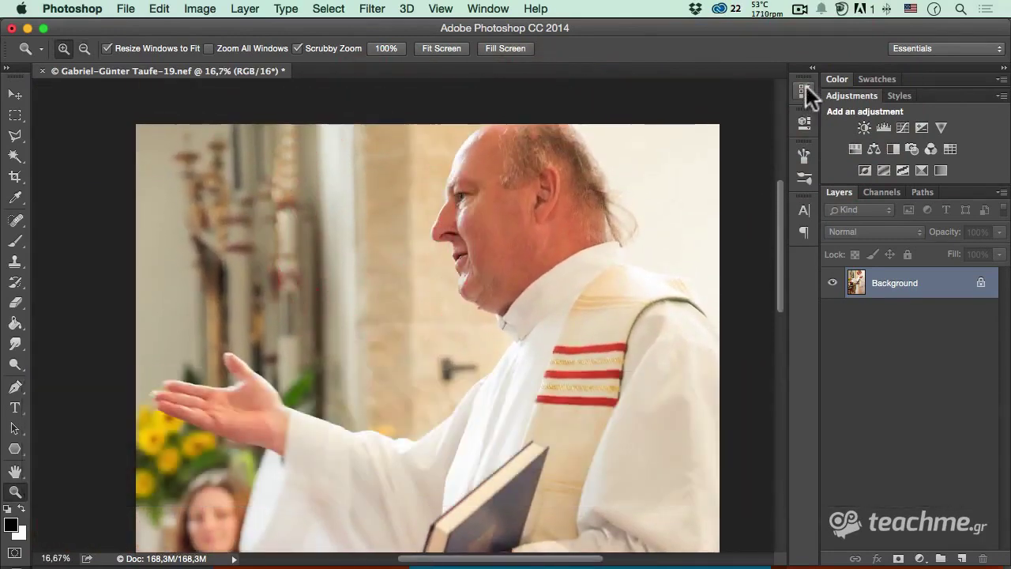
- Toggle between the original and sharpened states in History to compare them
left_click(804, 90)
left_click(687, 103)
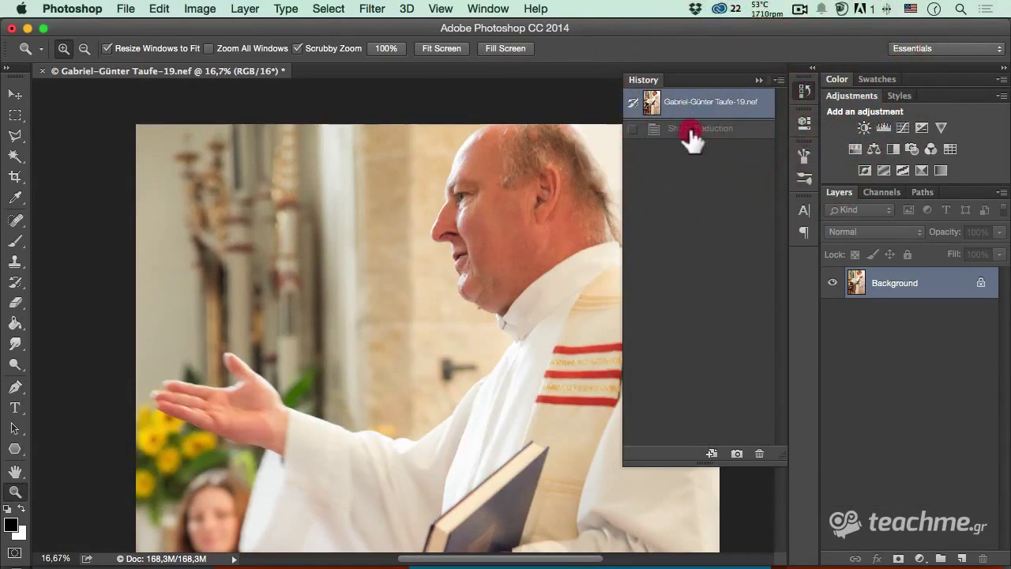
left_click(691, 128)
left_click(692, 104)
left_click(689, 128)
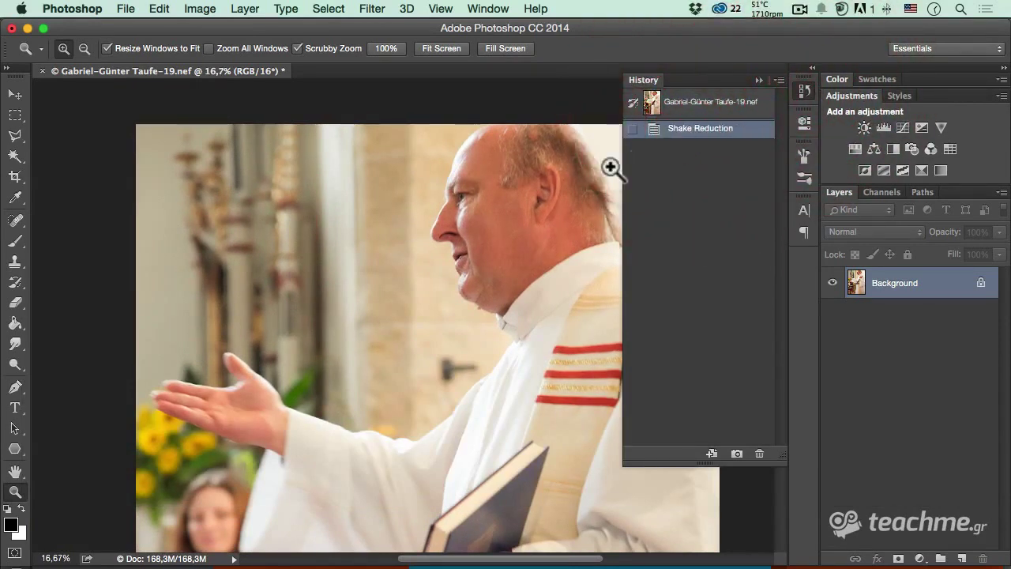
left_click(804, 90)
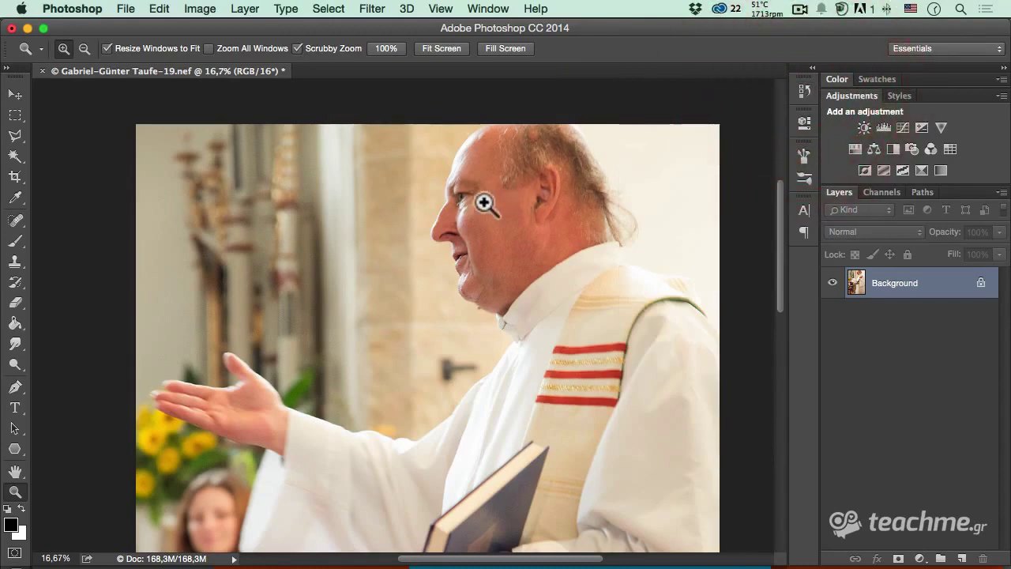
- Pan the view to show more space above the priest's head
key("space")
mouse_move(482, 203)
left_mouse_down()
mouse_move(522, 142)
mouse_move(496, 124)
left_mouse_up()
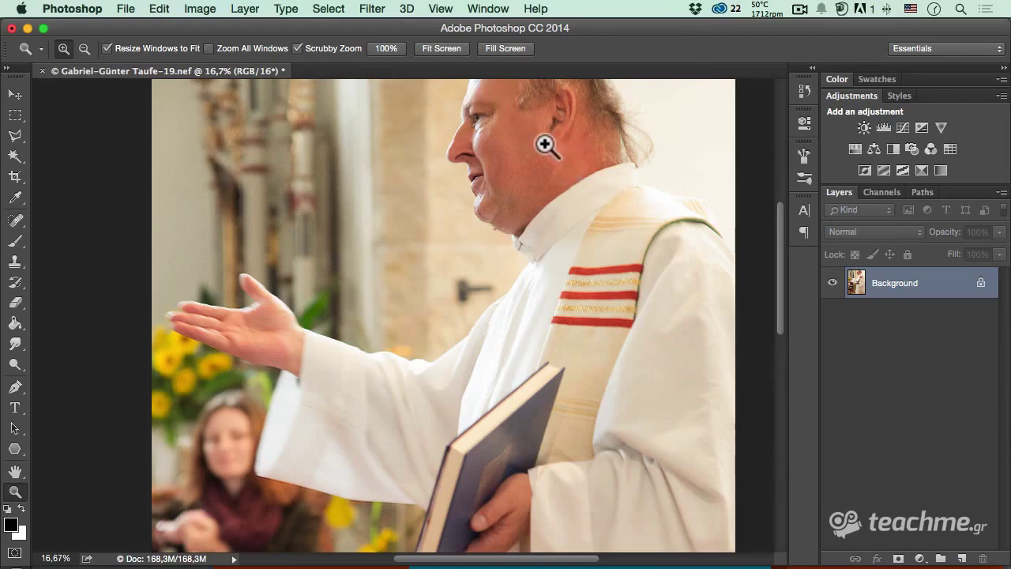
key("space")
left_click_drag(532, 147, 533, 160)
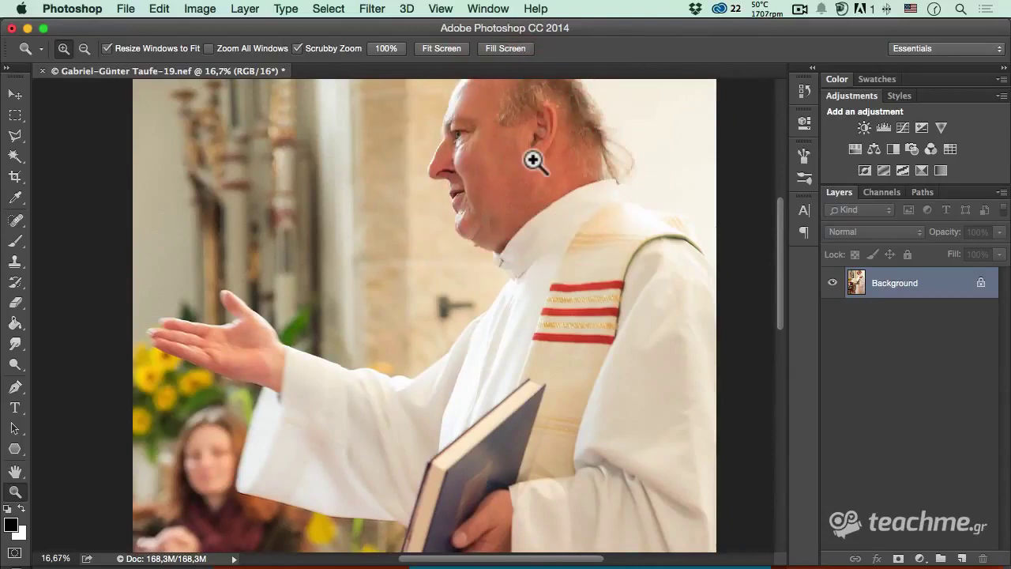